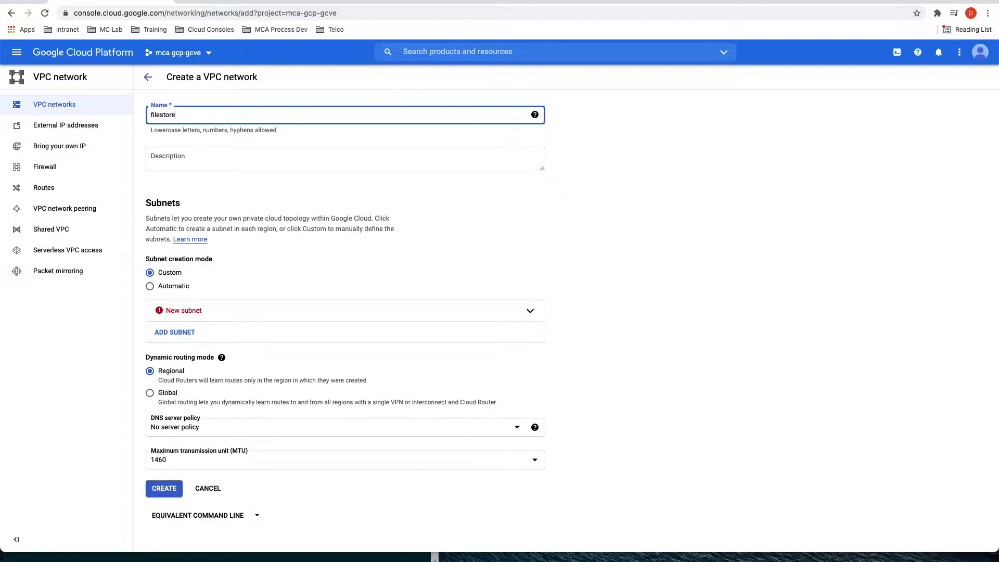
Step: Name the new VPC network filestore-transit-vpc and its subnet filestore-transit-local-subnet
{"action": "type", "text": "ansit-vpc"}
{"action": "left_click", "coordinate": [345, 319]}
{"action": "left_click", "coordinate": [212, 350]}
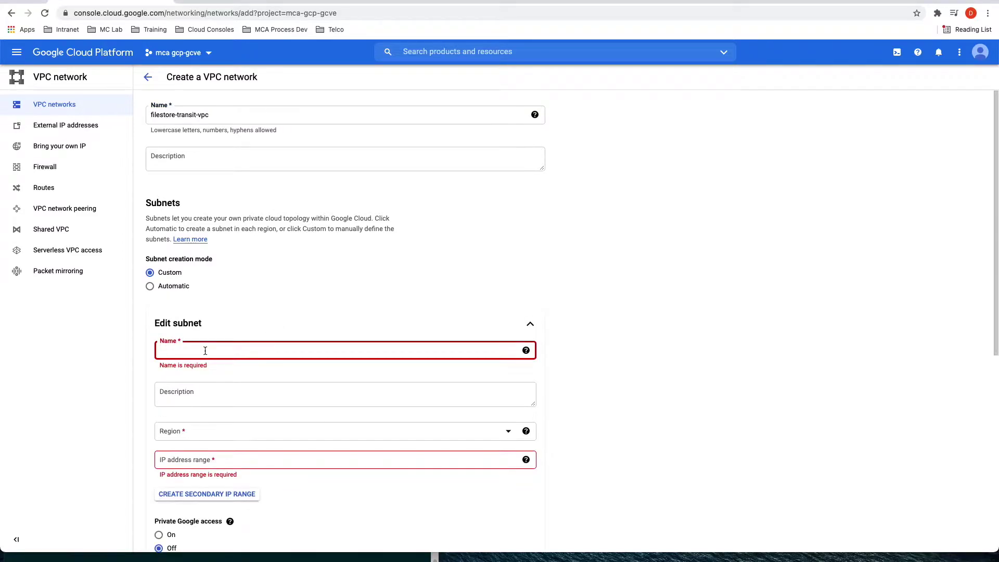
{"action": "type", "text": "filestore-transit-l"}
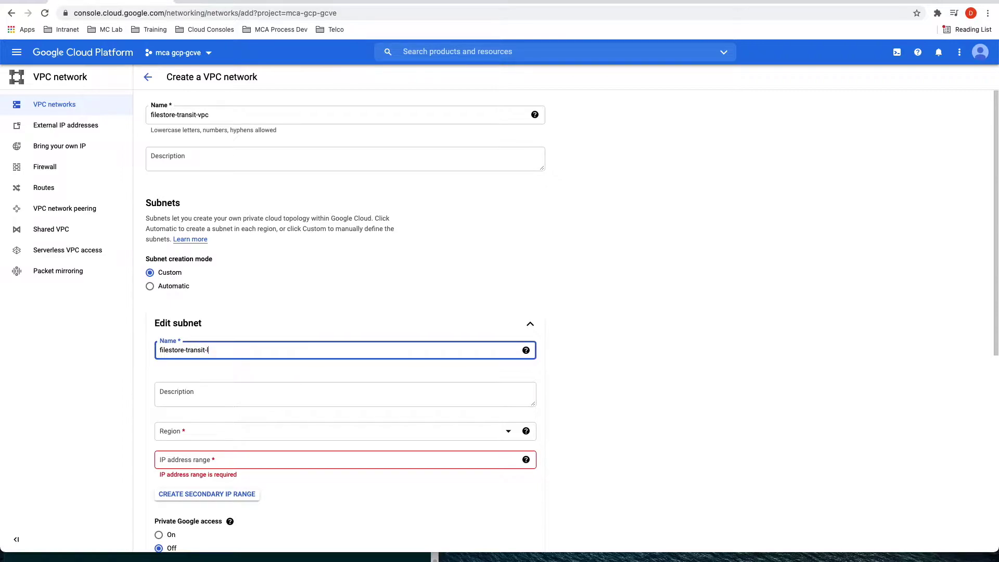
{"action": "type", "text": "ocal-subnet"}
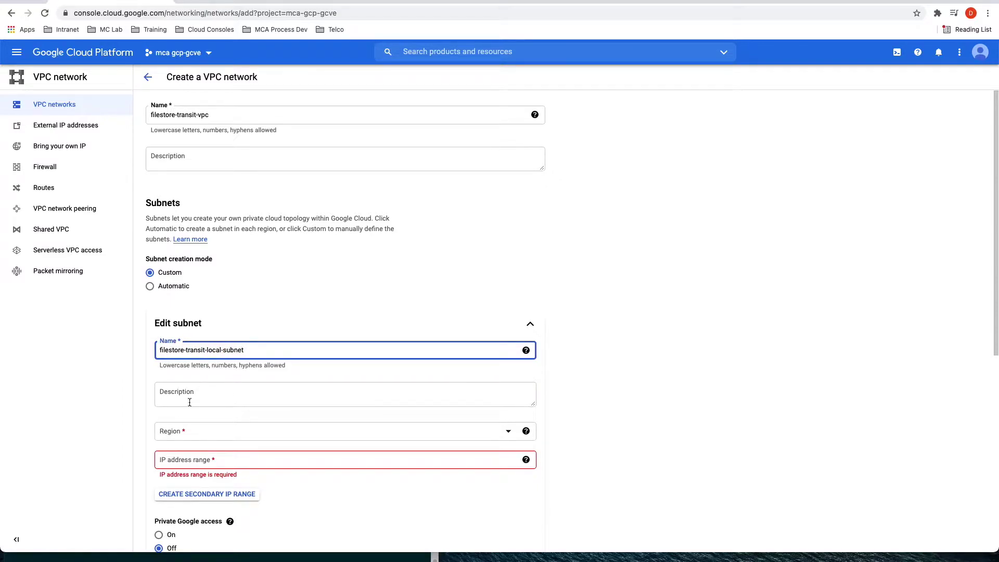
Step: Set the subnet's region to us-west2 and its IP address range to 10.222.250.0/29, and create the VPC network
{"action": "left_click", "coordinate": [191, 436]}
{"action": "scroll", "coordinate": [223, 414], "scroll_direction": "down", "scroll_amount": 10}
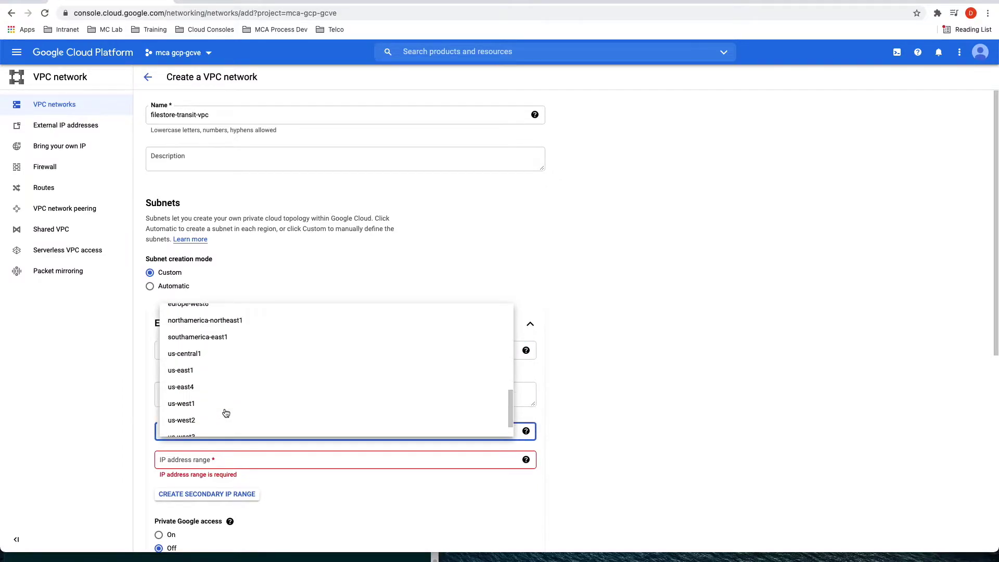
{"action": "left_click", "coordinate": [219, 391]}
{"action": "left_click", "coordinate": [206, 459]}
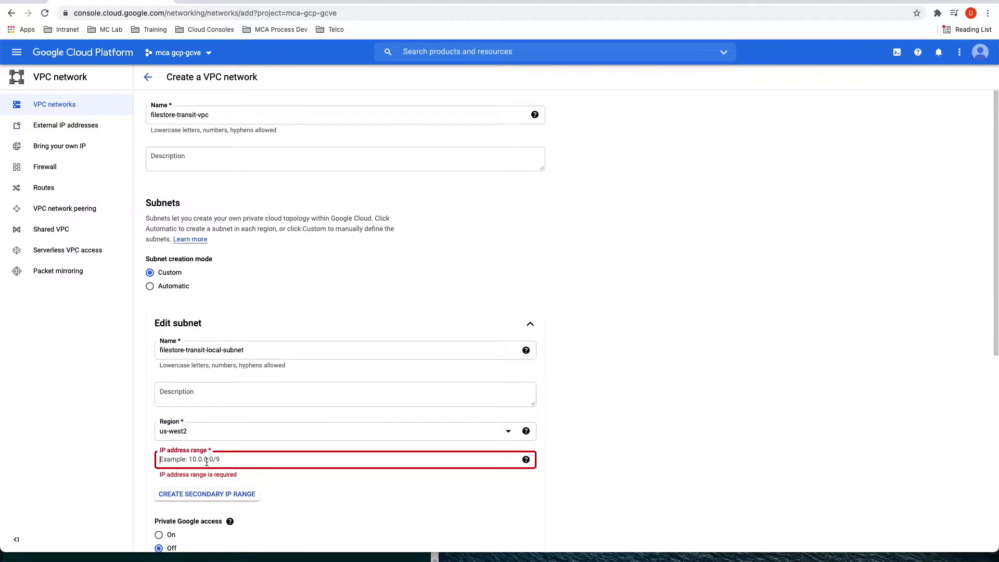
{"action": "type", "text": "10.222.250.0/29"}
{"action": "scroll", "coordinate": [417, 416], "scroll_direction": "down", "scroll_amount": 3}
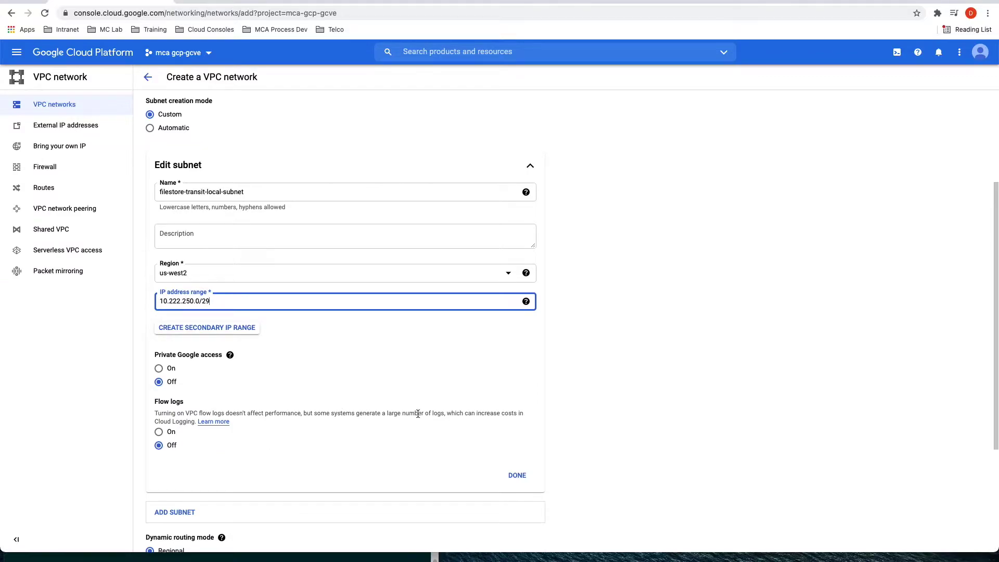
{"action": "scroll", "coordinate": [409, 394], "scroll_direction": "down", "scroll_amount": 3}
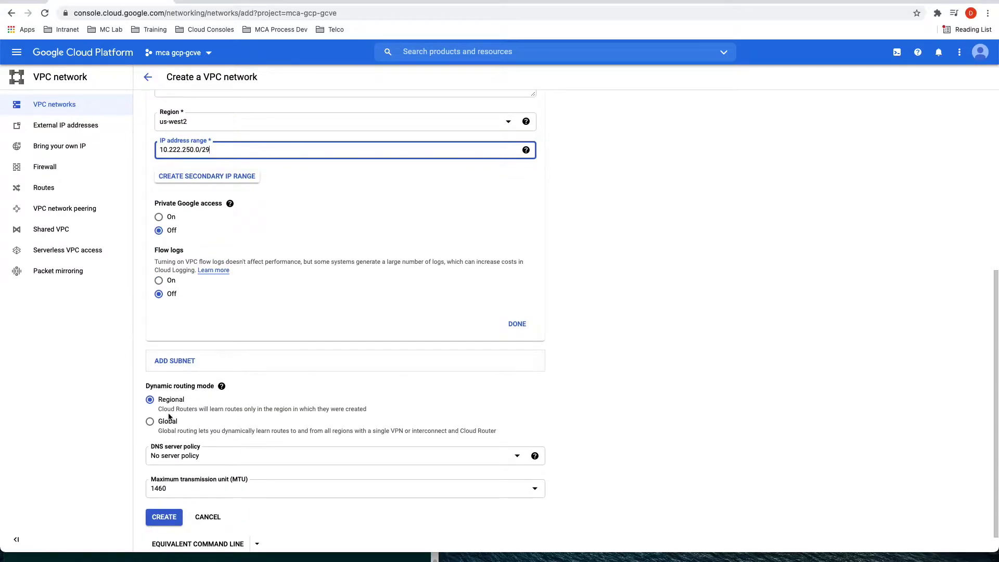
{"action": "scroll", "coordinate": [172, 518], "scroll_direction": "down", "scroll_amount": 1}
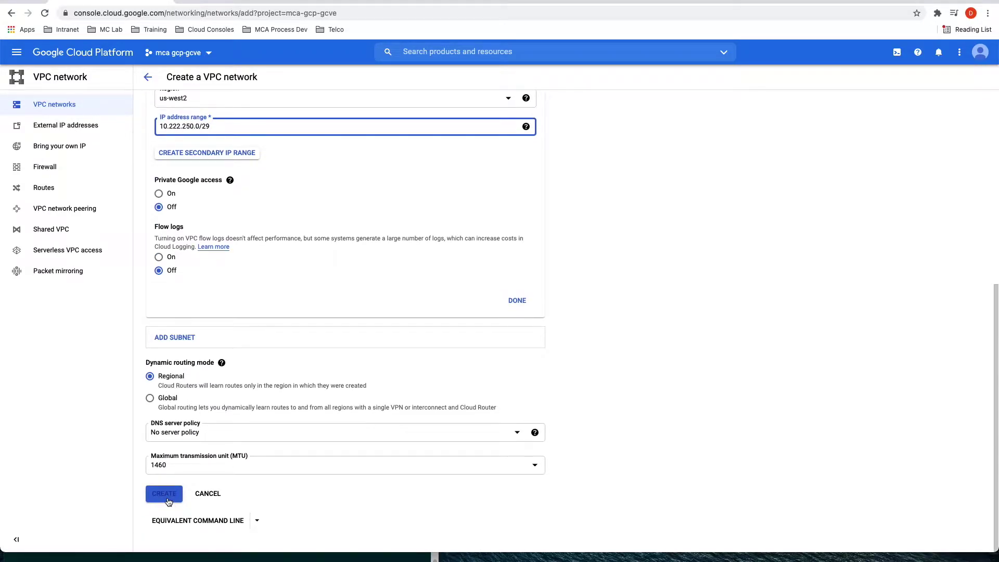
{"action": "left_click", "coordinate": [165, 494]}
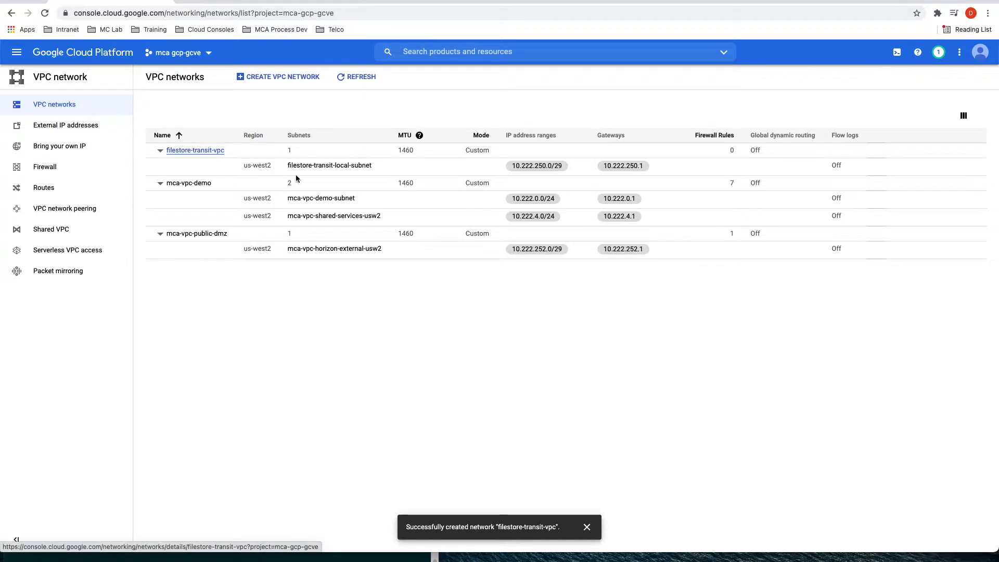
Step: Check the private service connections and the network peerings of filestore-transit-vpc
{"action": "left_click", "coordinate": [221, 151]}
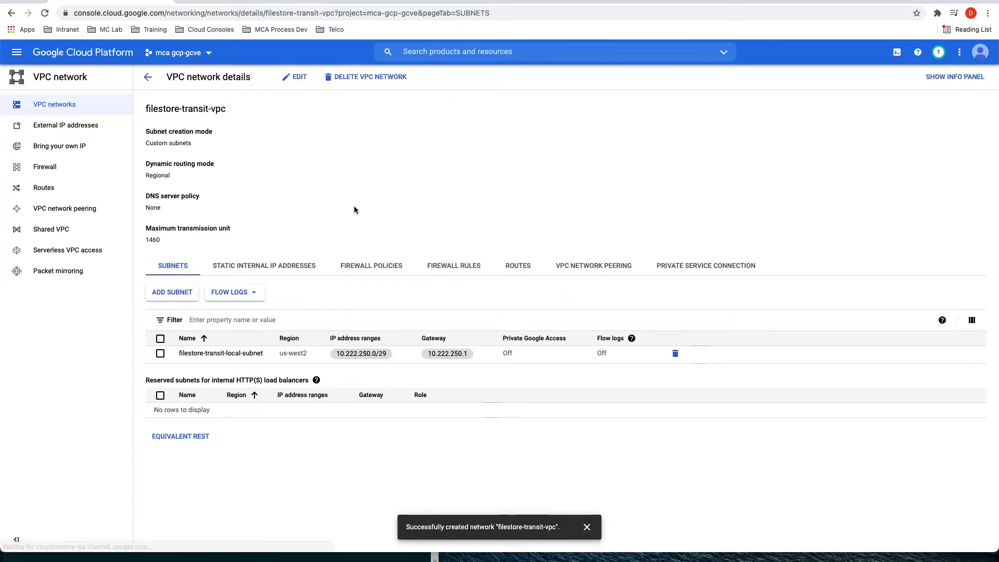
{"action": "left_click", "coordinate": [681, 267]}
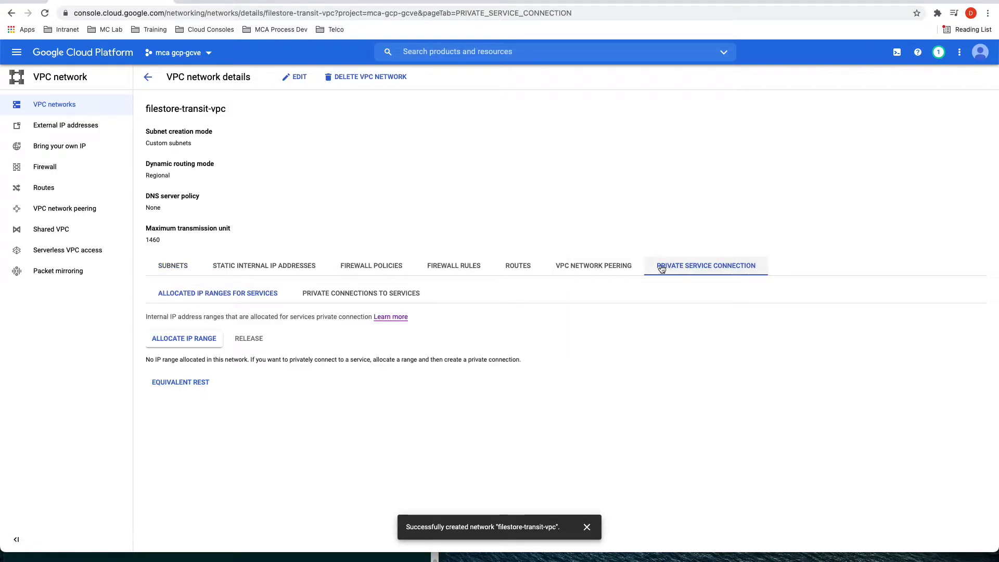
{"action": "left_click", "coordinate": [415, 301]}
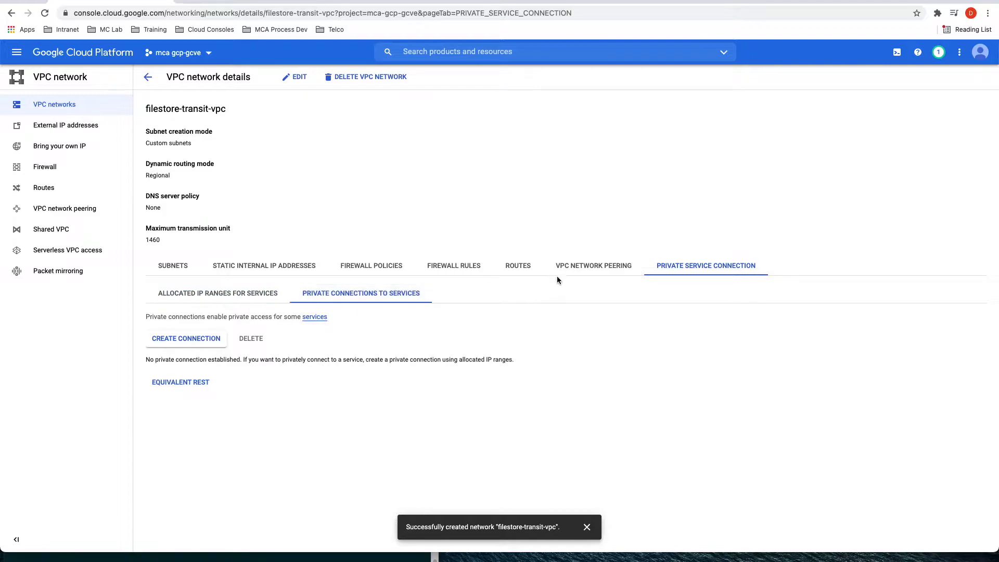
{"action": "left_click", "coordinate": [586, 269]}
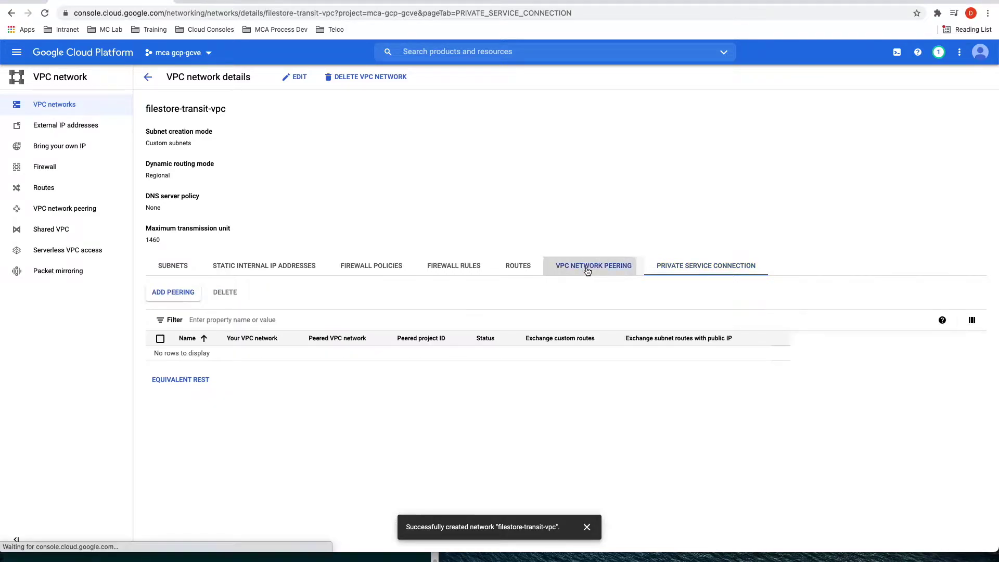
Step: Start a new Filestore instance with the instance ID filestore-demo
{"action": "left_click", "coordinate": [17, 52]}
{"action": "mouse_move", "coordinate": [135, 287]}
{"action": "left_click", "coordinate": [169, 292]}
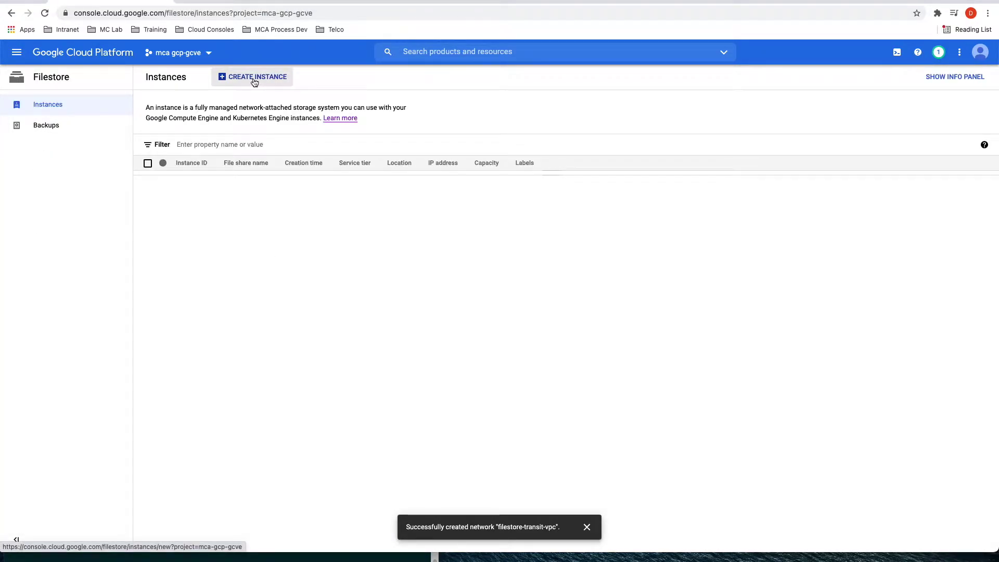
{"action": "left_click", "coordinate": [254, 76]}
{"action": "type", "text": "filestore-"}
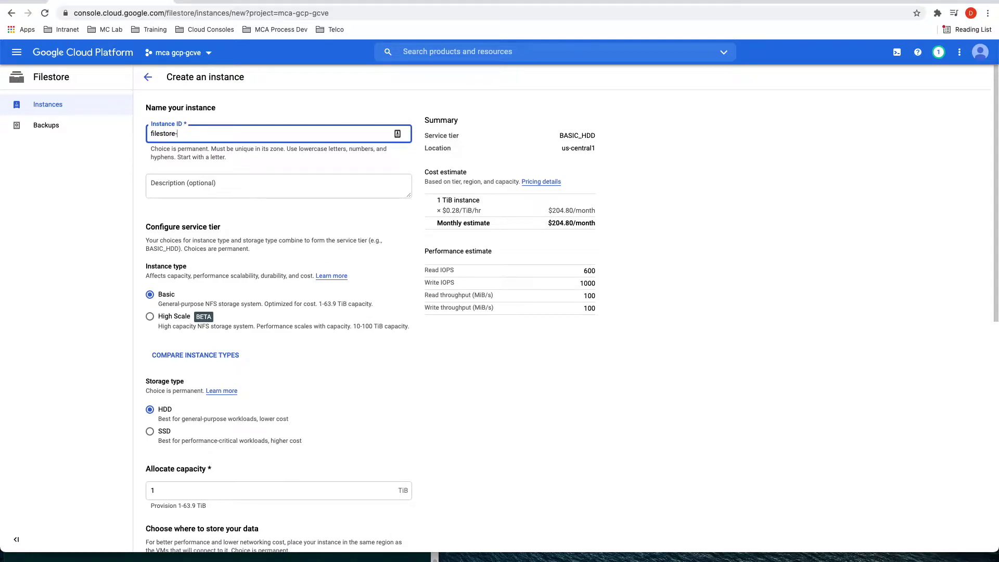
{"action": "type", "text": "demo"}
Step: Place the instance in region us-west2 with zone Any, and connect it to the filestore-transit-vpc network
{"action": "scroll", "coordinate": [191, 353], "scroll_direction": "down", "scroll_amount": 5}
{"action": "left_click", "coordinate": [208, 315]}
{"action": "left_click", "coordinate": [172, 412]}
{"action": "left_click", "coordinate": [301, 317]}
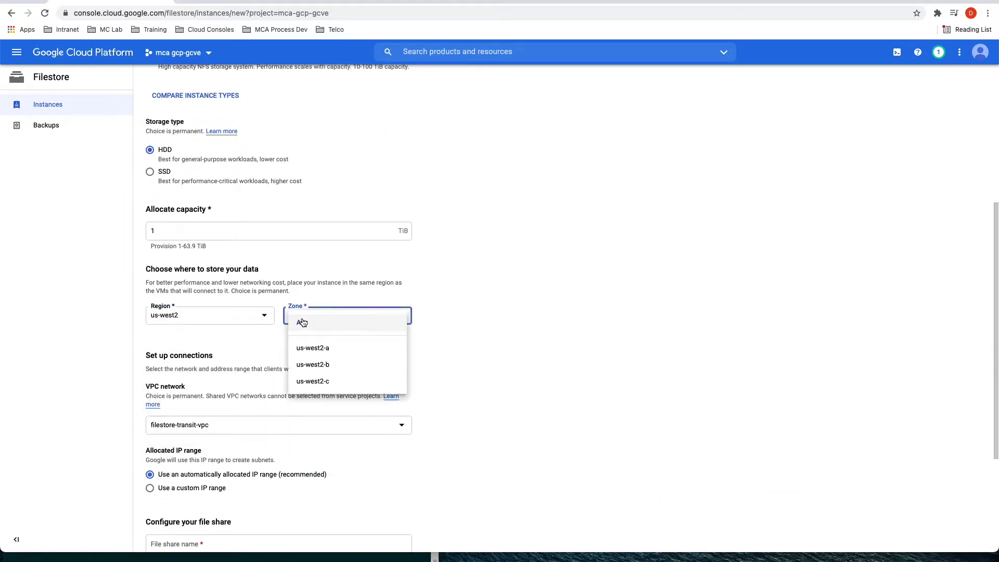
{"action": "left_click", "coordinate": [462, 298]}
{"action": "scroll", "coordinate": [456, 339], "scroll_direction": "down", "scroll_amount": 3}
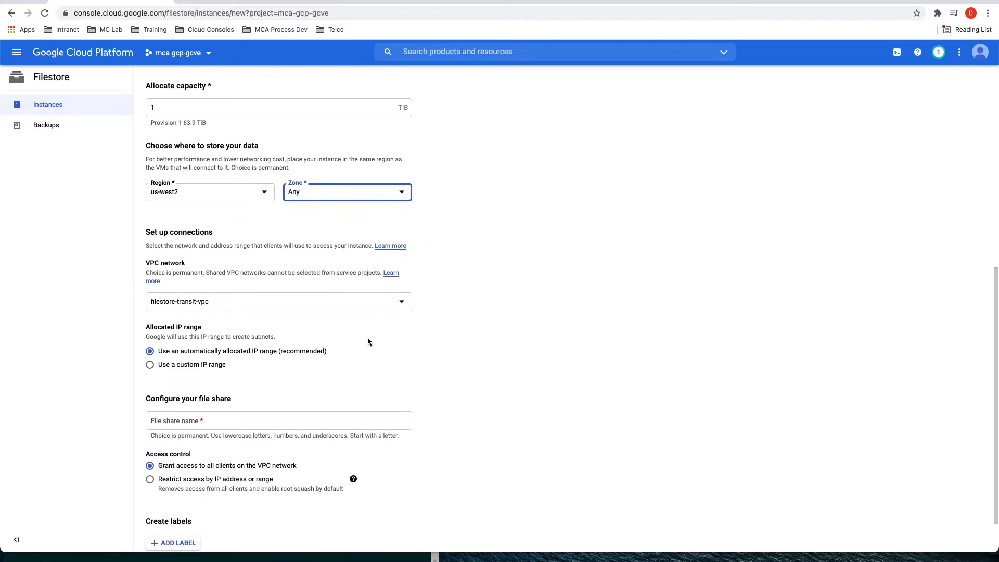
{"action": "left_click", "coordinate": [207, 308]}
{"action": "left_click", "coordinate": [183, 310]}
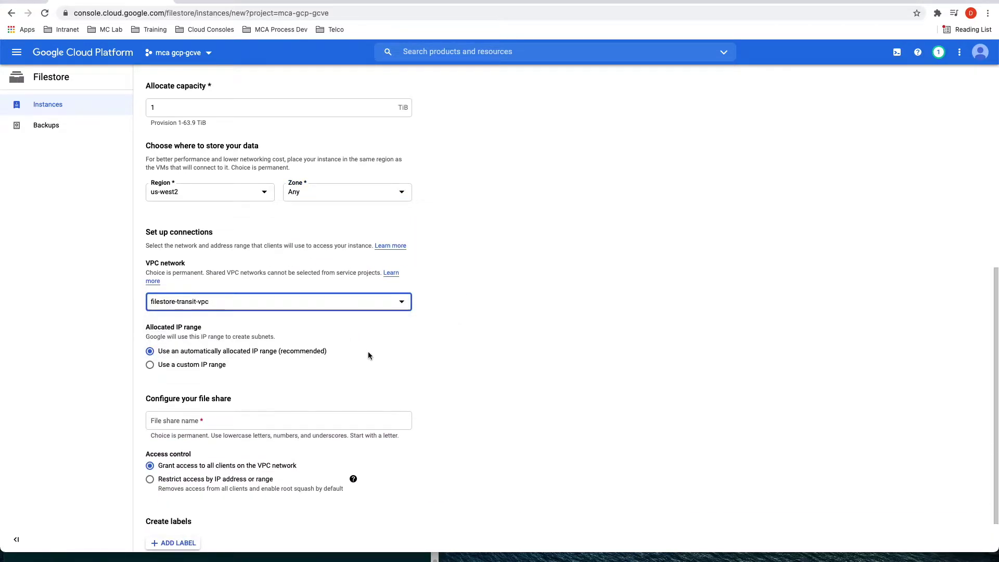
Step: Allocate the custom IP range 10.222.250.8/29 to the Filestore instance
{"action": "scroll", "coordinate": [417, 349], "scroll_direction": "down", "scroll_amount": 1}
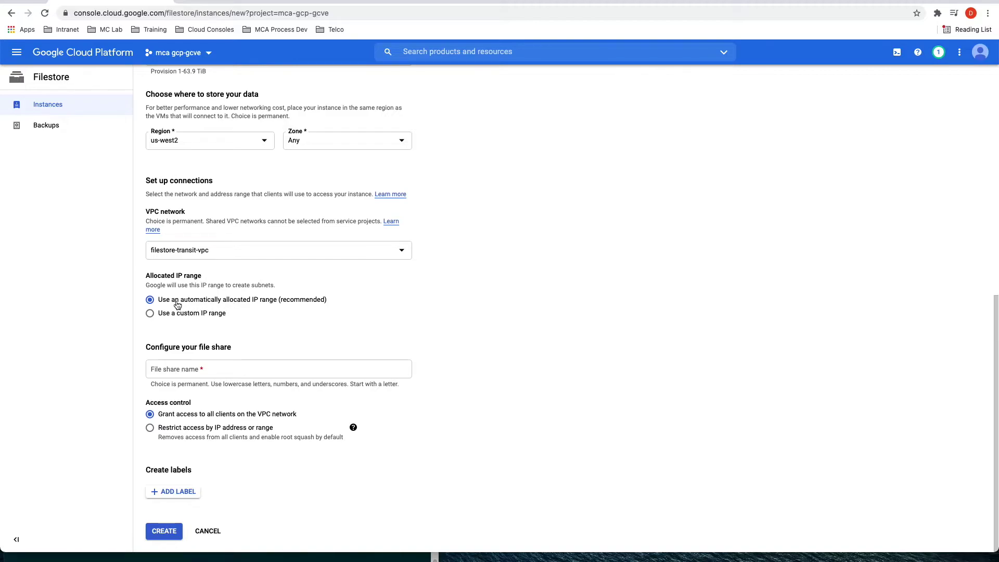
{"action": "left_click", "coordinate": [166, 313]}
{"action": "left_click", "coordinate": [284, 342]}
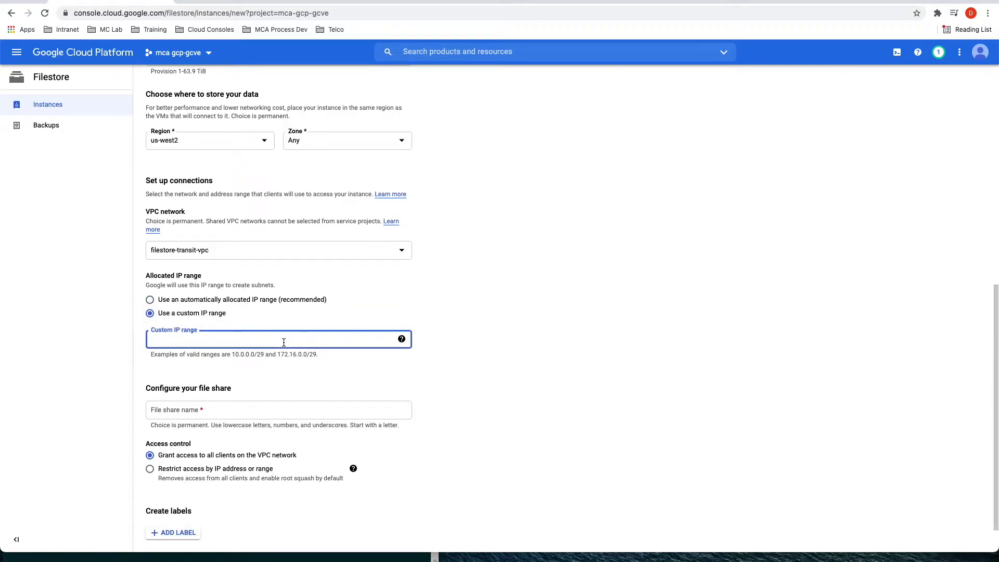
{"action": "type", "text": "10.222.250.8/29"}
{"action": "left_click", "coordinate": [542, 326]}
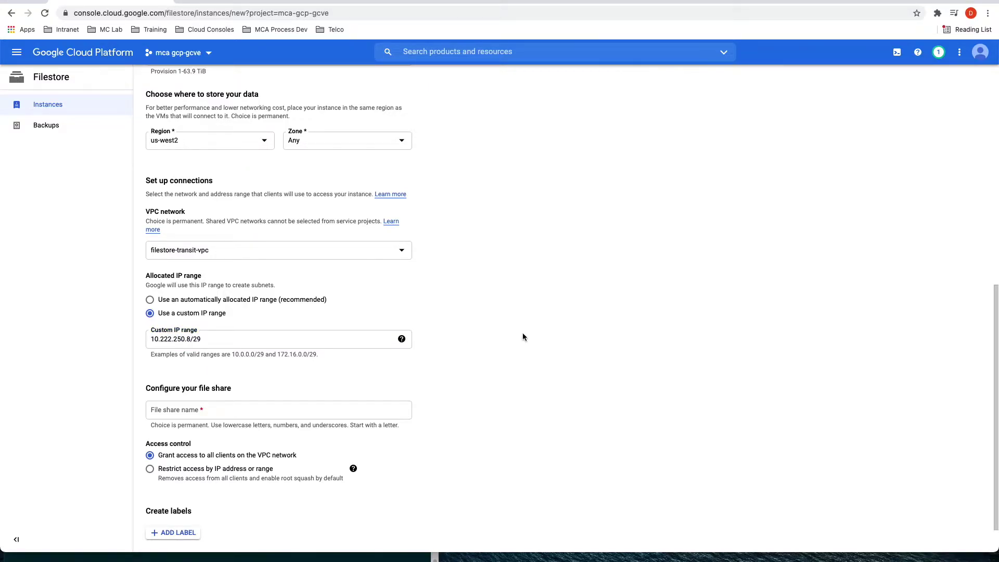
Step: Name the file share filestore_share and restrict its access by IP address or range
{"action": "left_click", "coordinate": [204, 410]}
{"action": "type", "text": "filestoreshare"}
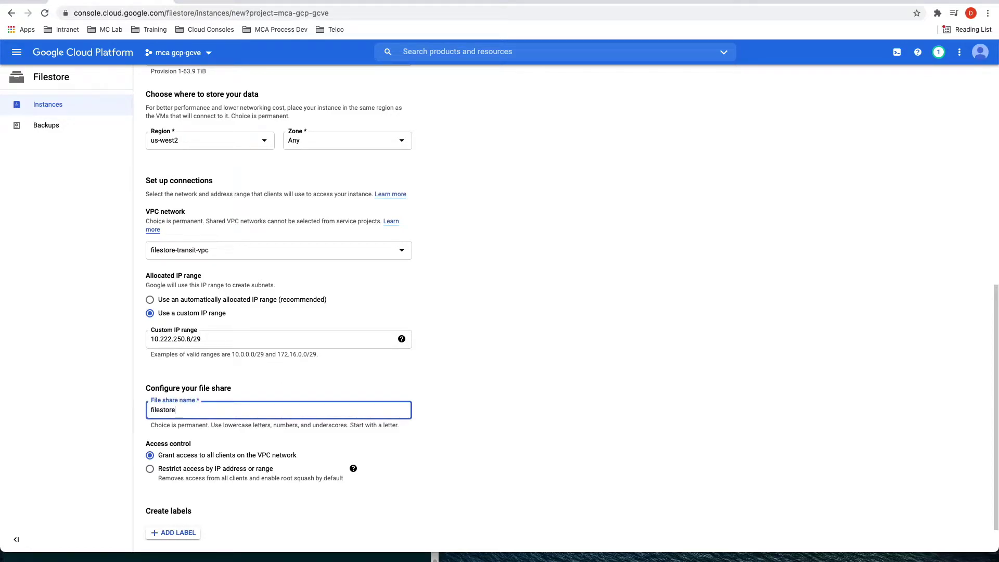
{"action": "key", "text": "BackSpace"}
{"action": "key", "text": "BackSpace"}
{"action": "key", "text": "BackSpace"}
{"action": "type", "text": "_share"}
{"action": "left_click", "coordinate": [503, 420]}
{"action": "left_click", "coordinate": [151, 469]}
{"action": "scroll", "coordinate": [198, 413], "scroll_direction": "down", "scroll_amount": 3}
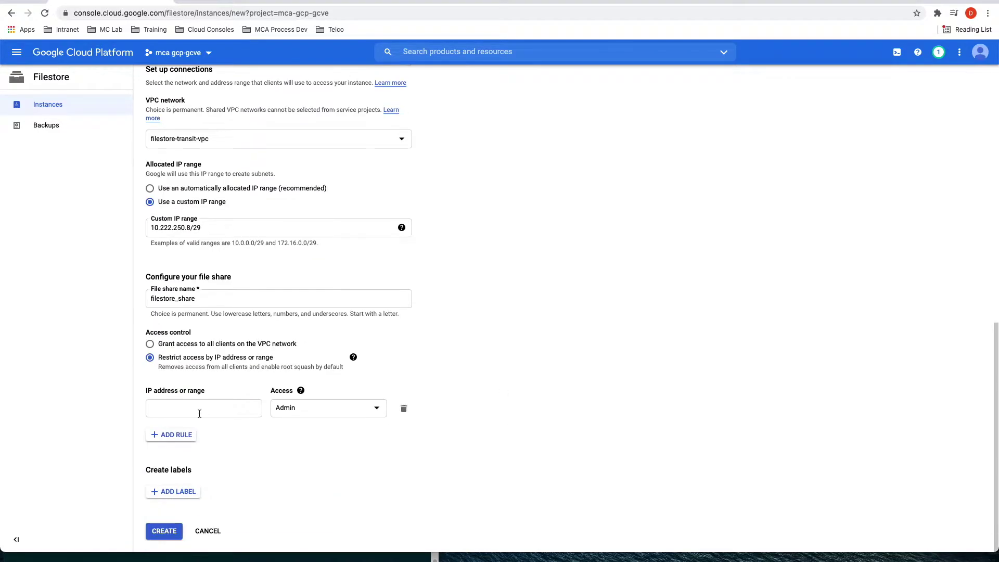
Step: Switch to the terminal, run ip addr show, and copy the utility machine's IP address
{"action": "left_click", "coordinate": [394, 555]}
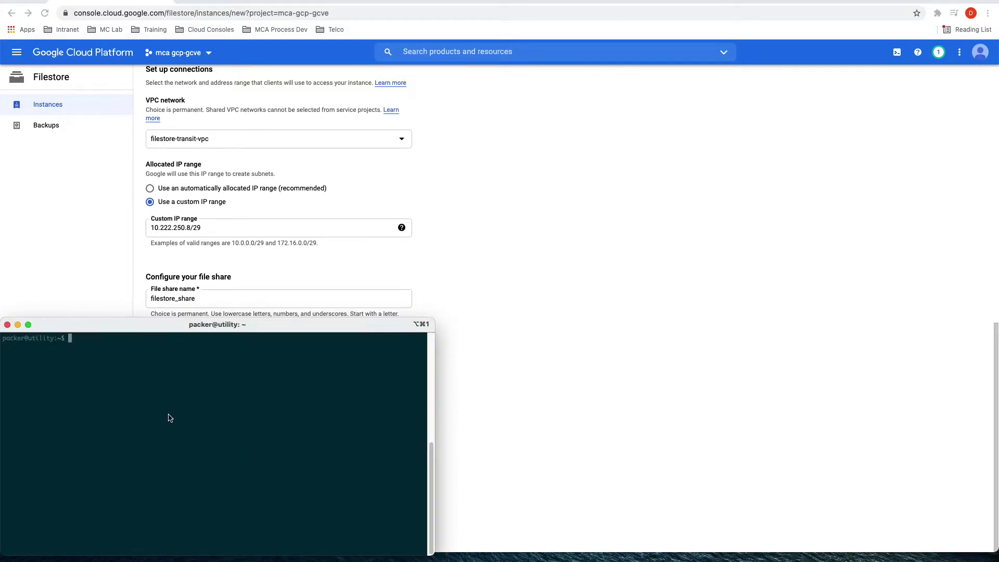
{"action": "type", "text": "ip addr show"}
{"action": "key", "text": "Return"}
{"action": "left_click_drag", "start_coordinate": [36, 420], "coordinate": [86, 417]}
{"action": "key", "text": "super+c"}
Step: Return to the browser, set the access rule's IP range to 10.122.4.0/24, and create the Filestore instance
{"action": "left_click", "coordinate": [641, 426]}
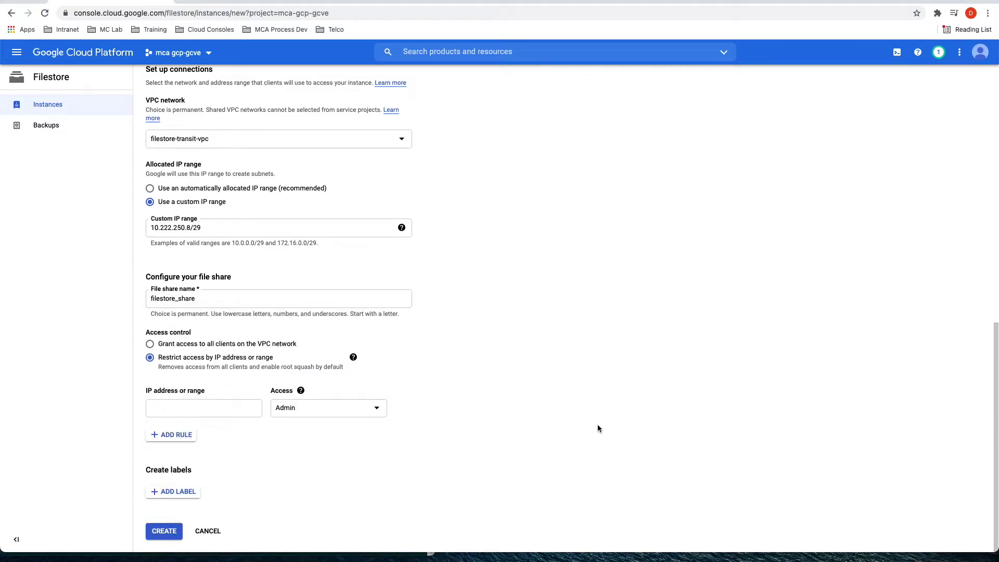
{"action": "left_click", "coordinate": [237, 408]}
{"action": "key", "text": "super+v"}
{"action": "key", "text": "BackSpace"}
{"action": "left_click", "coordinate": [349, 443]}
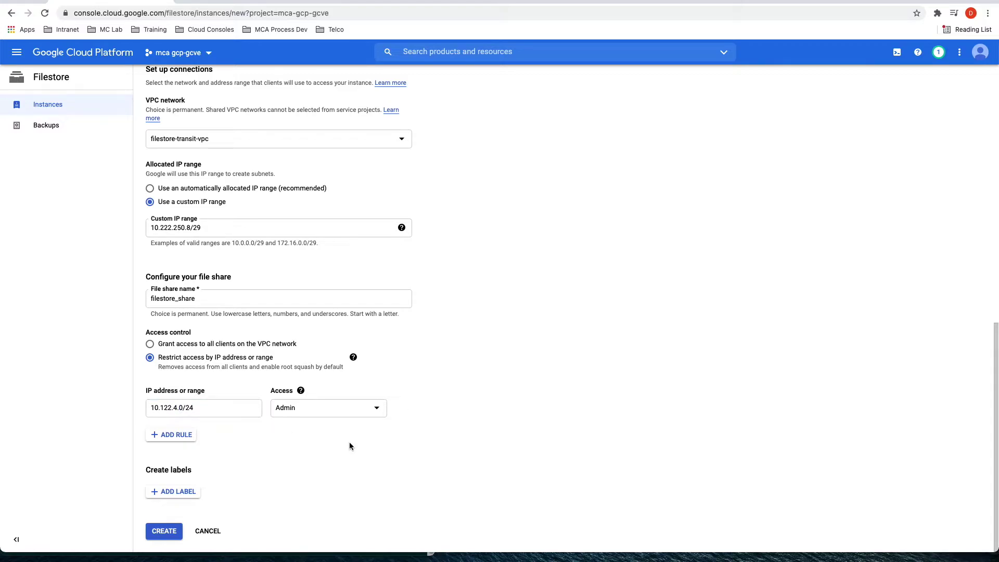
{"action": "left_click", "coordinate": [165, 530]}
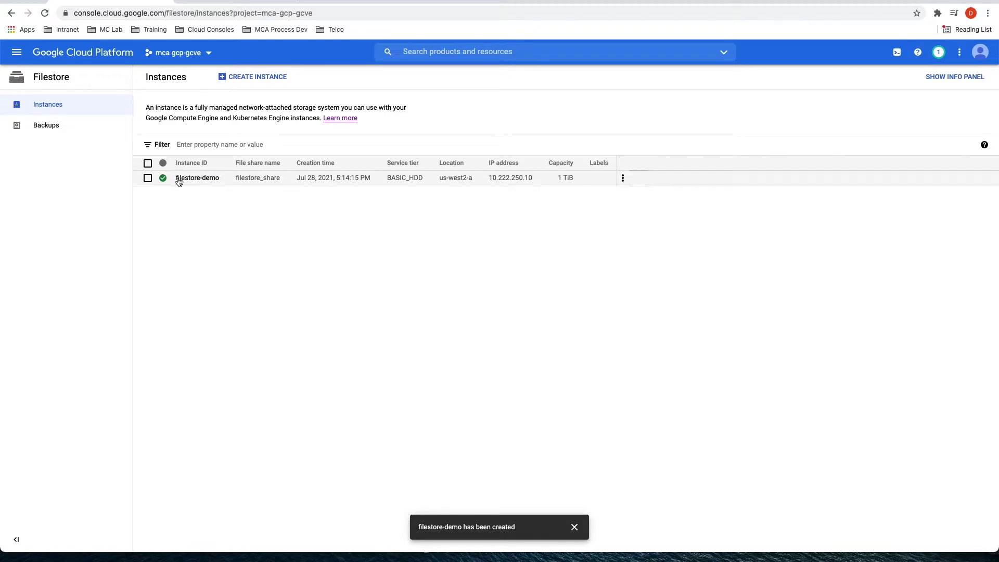
Step: Open filestore-transit-vpc from the VPC networks list and examine its network peering and private connections to services
{"action": "left_click", "coordinate": [18, 52]}
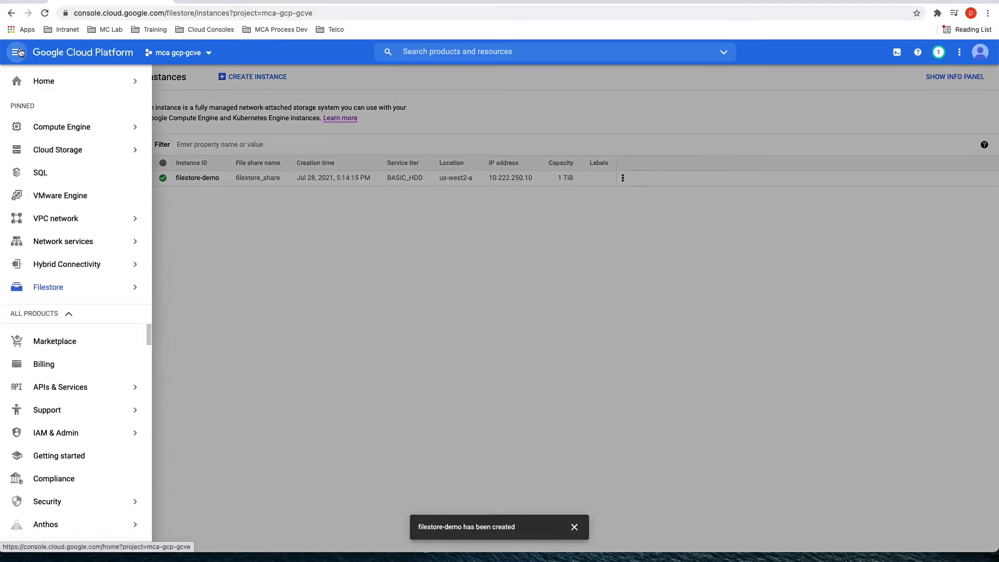
{"action": "mouse_move", "coordinate": [69, 223]}
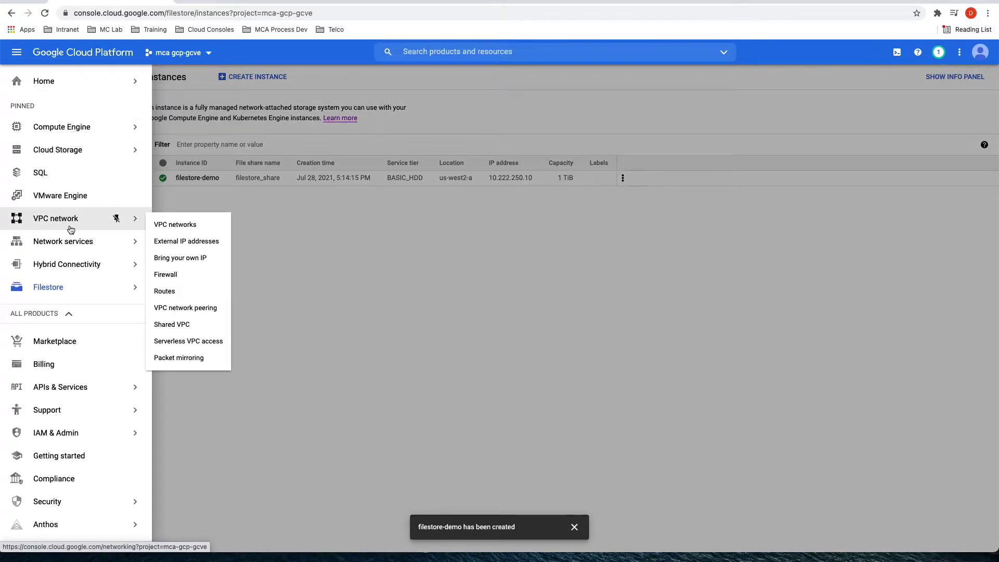
{"action": "left_click", "coordinate": [166, 225]}
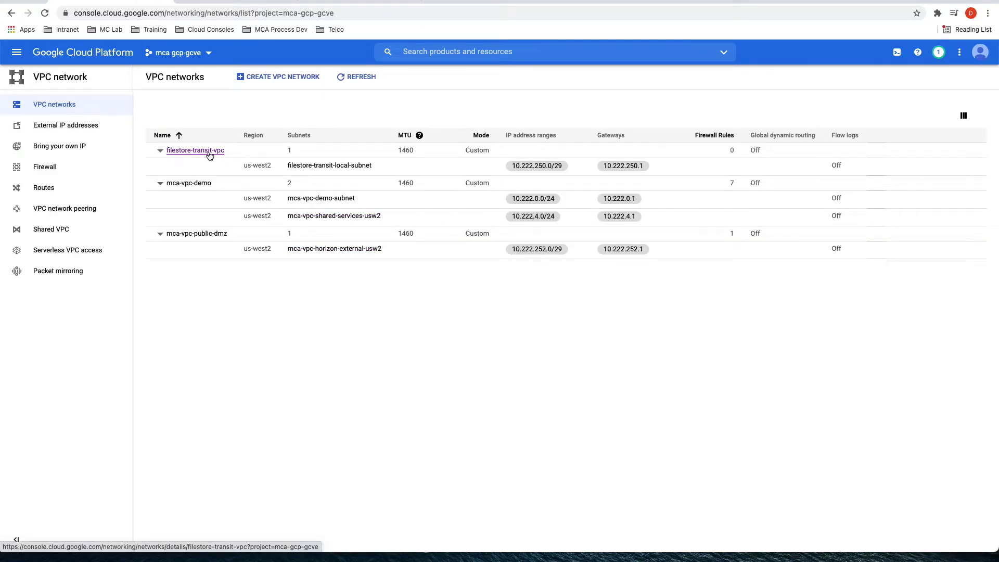
{"action": "left_click", "coordinate": [209, 152]}
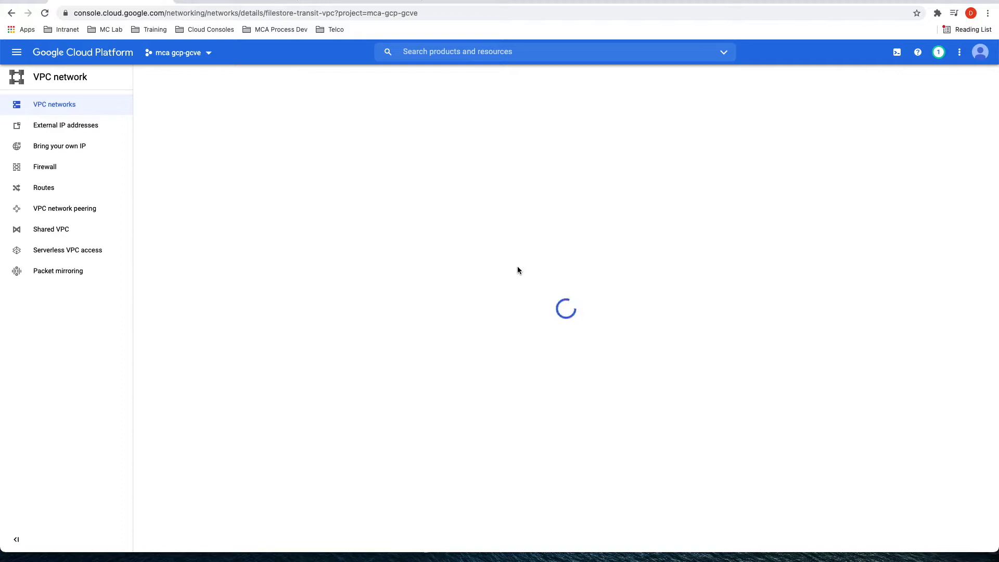
{"action": "left_click", "coordinate": [593, 266]}
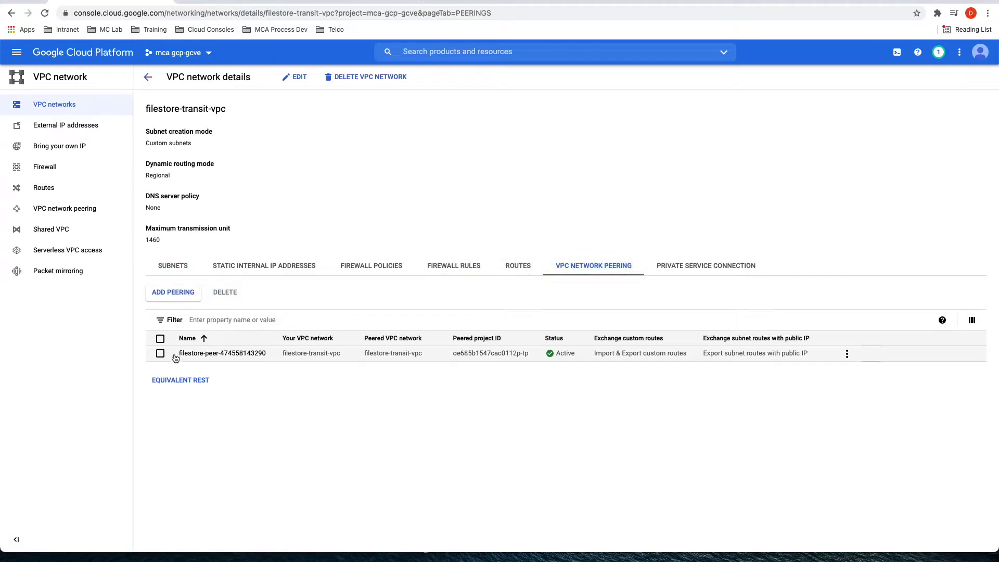
{"action": "left_click", "coordinate": [684, 267]}
{"action": "left_click", "coordinate": [408, 293]}
{"action": "left_click", "coordinate": [595, 276]}
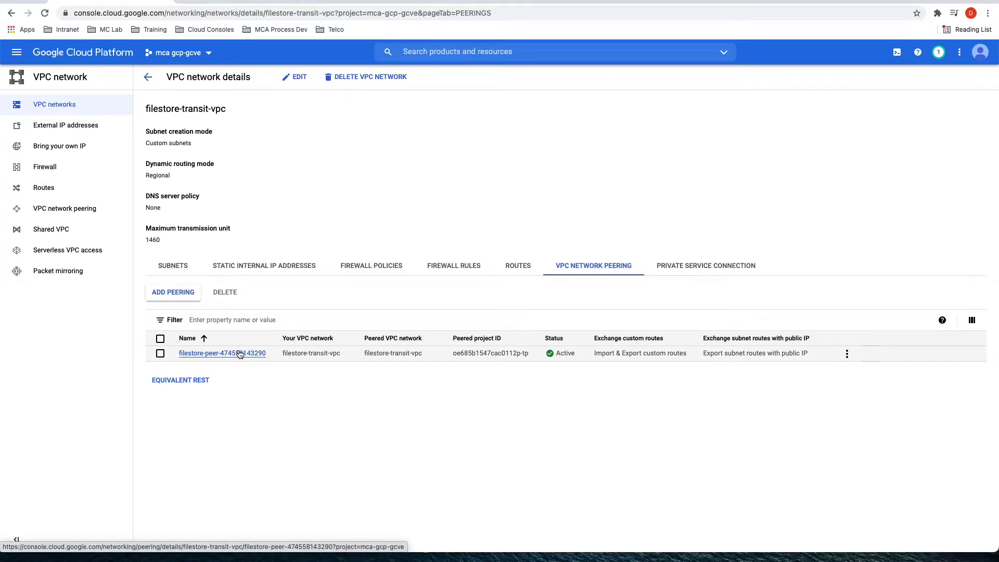
Step: Filter the project's routes by network filestore-transit-vpc and copy the peering route's destination IP range
{"action": "left_click", "coordinate": [78, 109]}
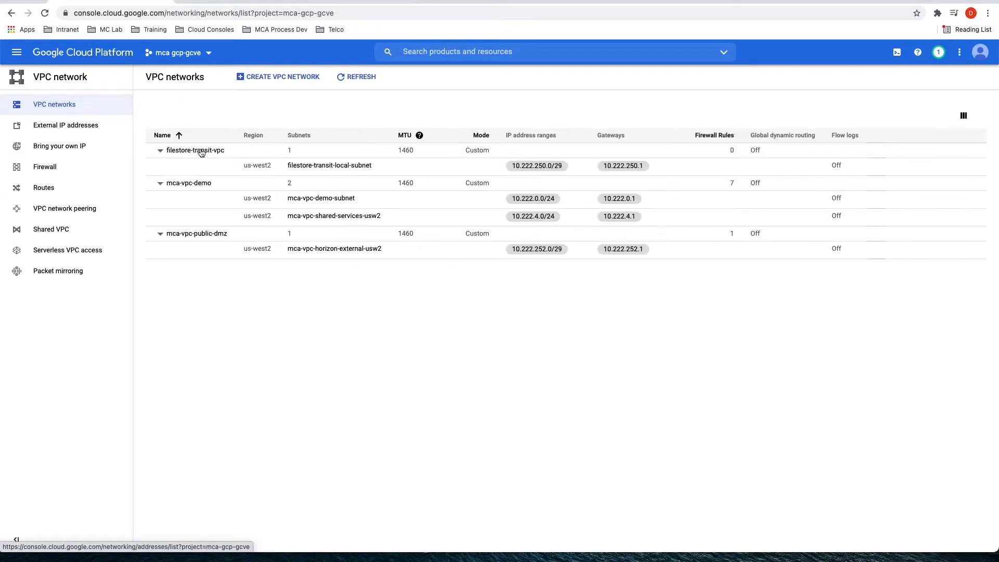
{"action": "left_click", "coordinate": [85, 187]}
{"action": "left_click", "coordinate": [264, 171]}
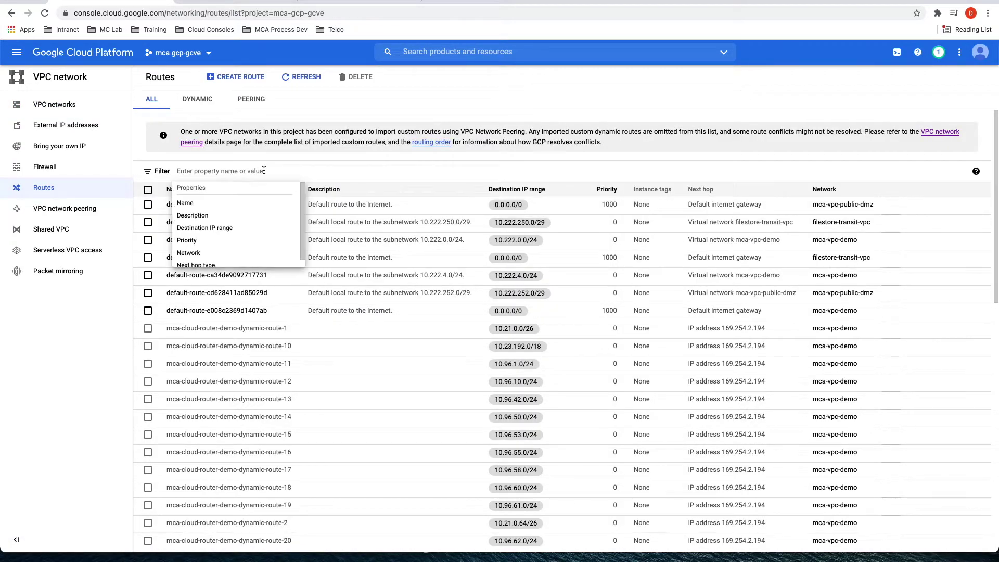
{"action": "type", "text": "network: filestore-transit-vpc"}
{"action": "key", "text": "Return"}
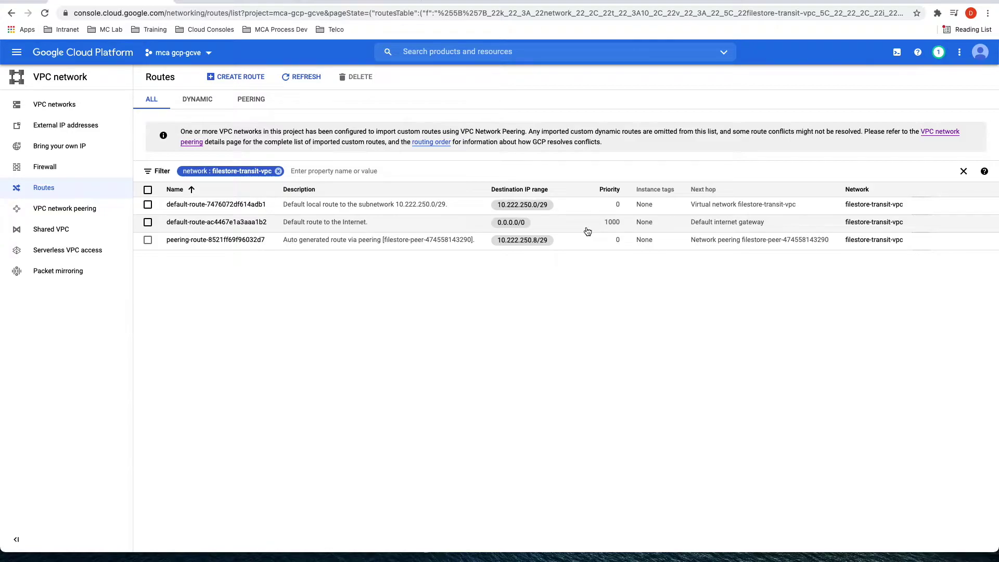
{"action": "left_click_drag", "start_coordinate": [496, 241], "coordinate": [535, 244]}
{"action": "left_click", "coordinate": [559, 240]}
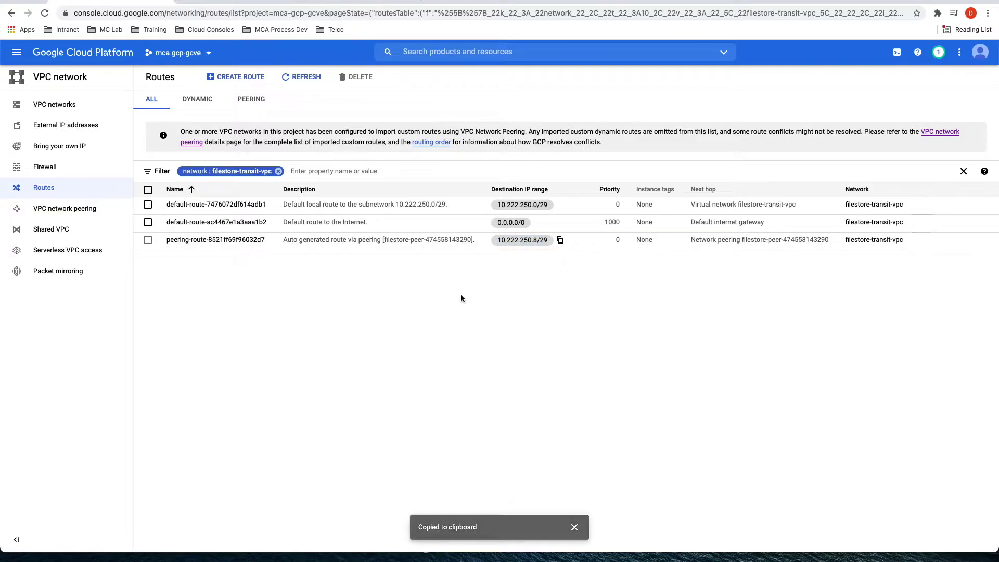
Step: Search the routes of network mca-vpc-demo for 10.222.250.8/29, and reduce the filter to that IP range only
{"action": "left_click", "coordinate": [278, 171]}
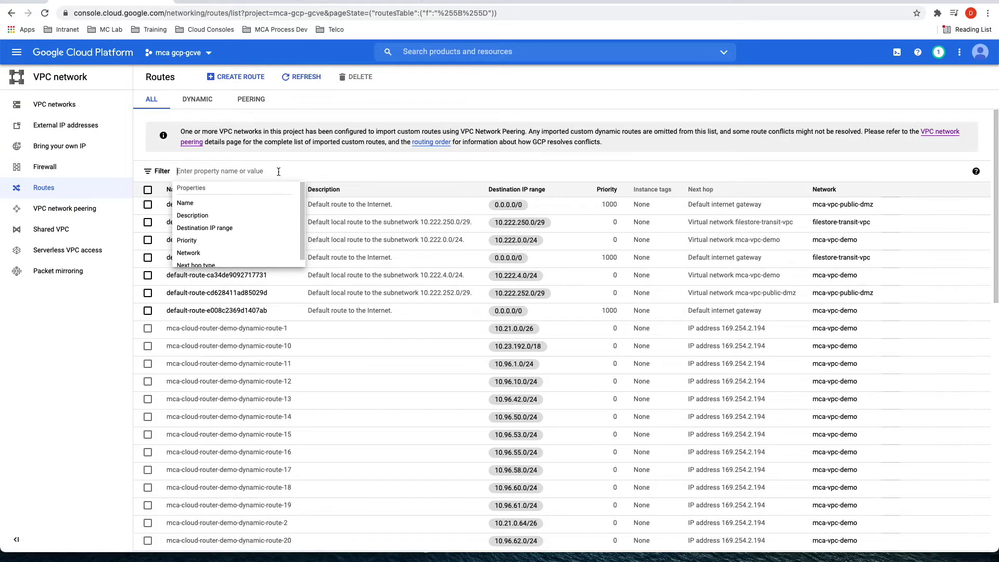
{"action": "type", "text": "network"}
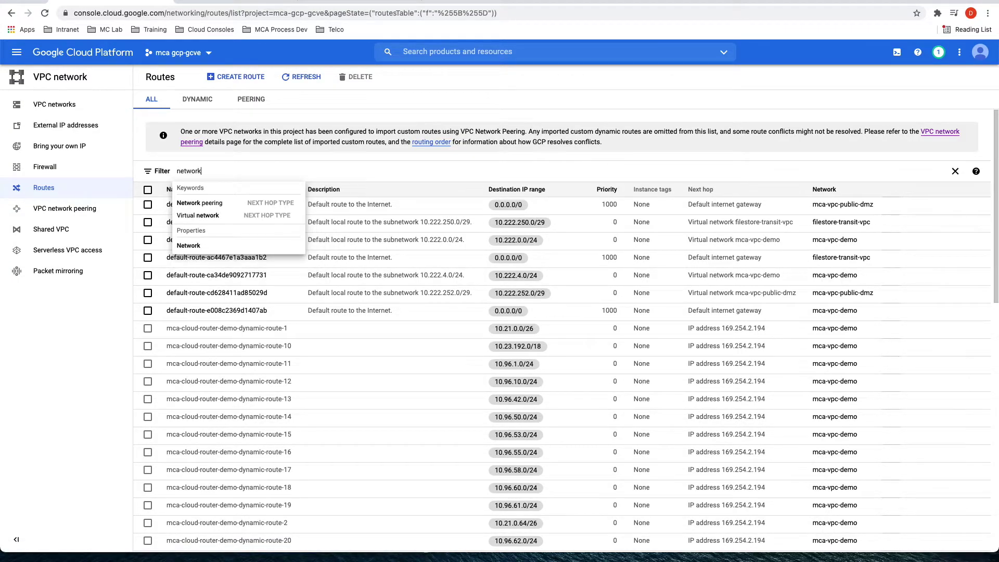
{"action": "type", "text": ":"}
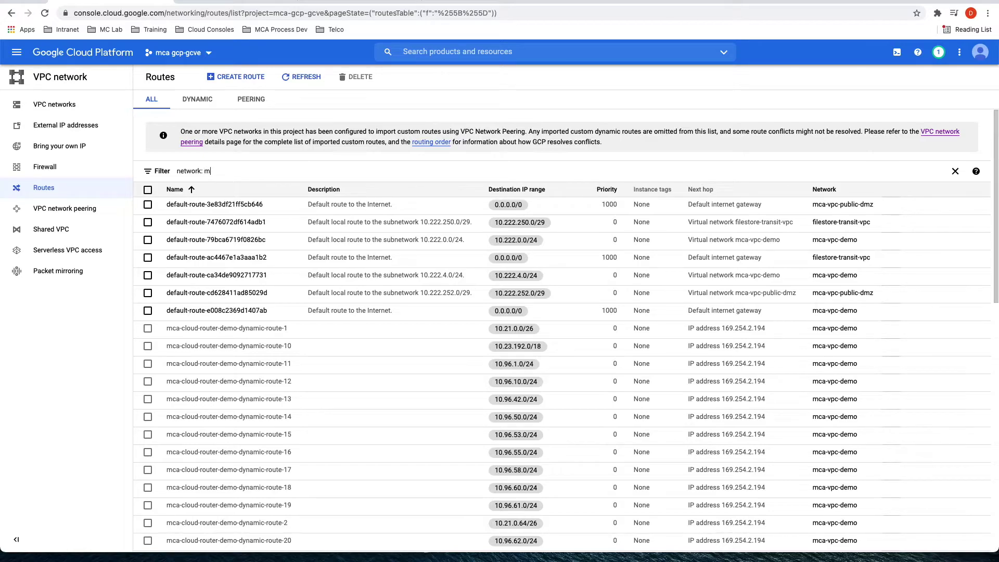
{"action": "type", "text": " mca-vpc-demo"}
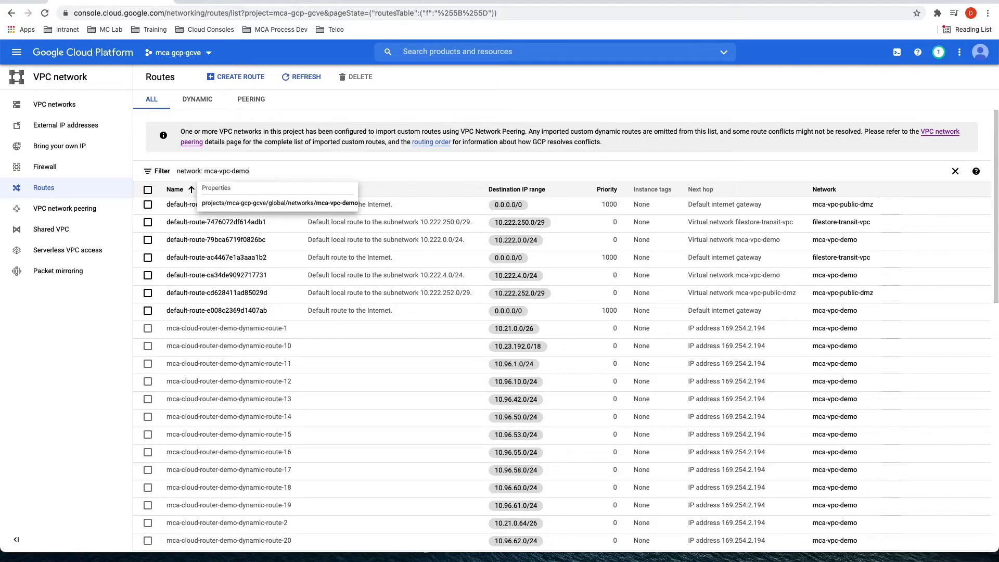
{"action": "key", "text": "Return"}
{"action": "key", "text": "super+v"}
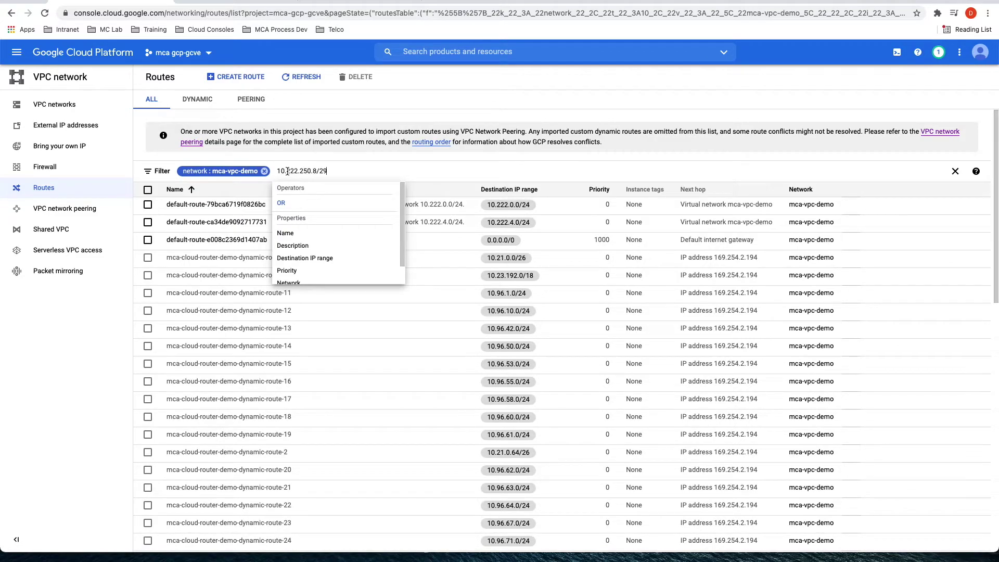
{"action": "key", "text": "Return"}
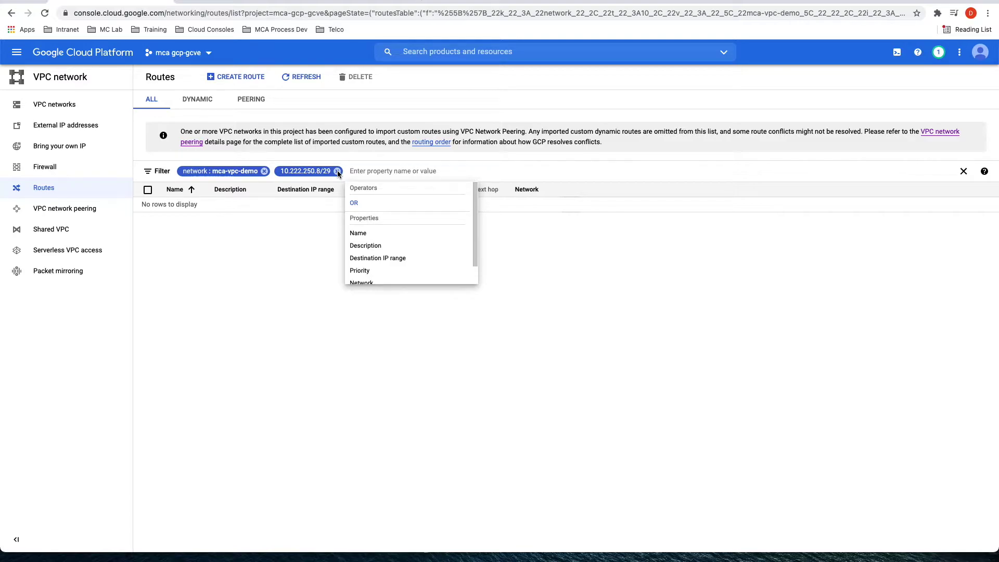
{"action": "left_click", "coordinate": [337, 171]}
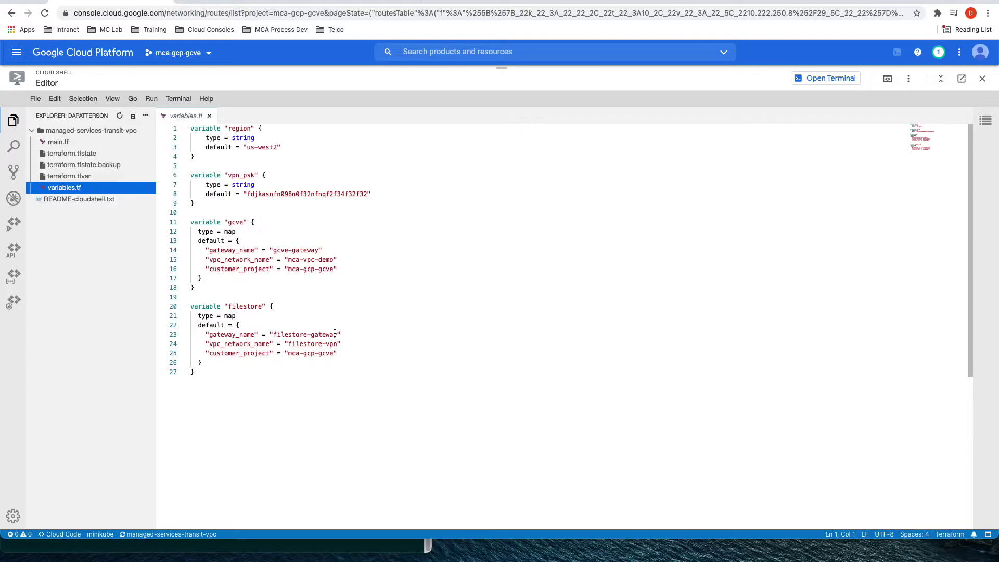
Step: Set the filestore variable's vpc_network_name to filestore-transit-vpc in variables.tf and save the file
{"action": "left_click_drag", "start_coordinate": [338, 344], "coordinate": [288, 344]}
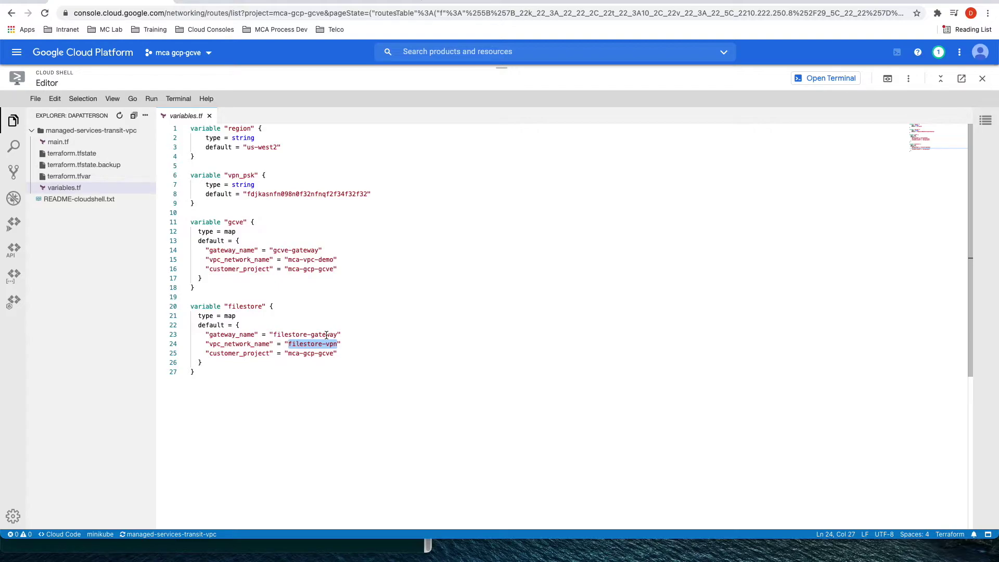
{"action": "type", "text": "filestore"}
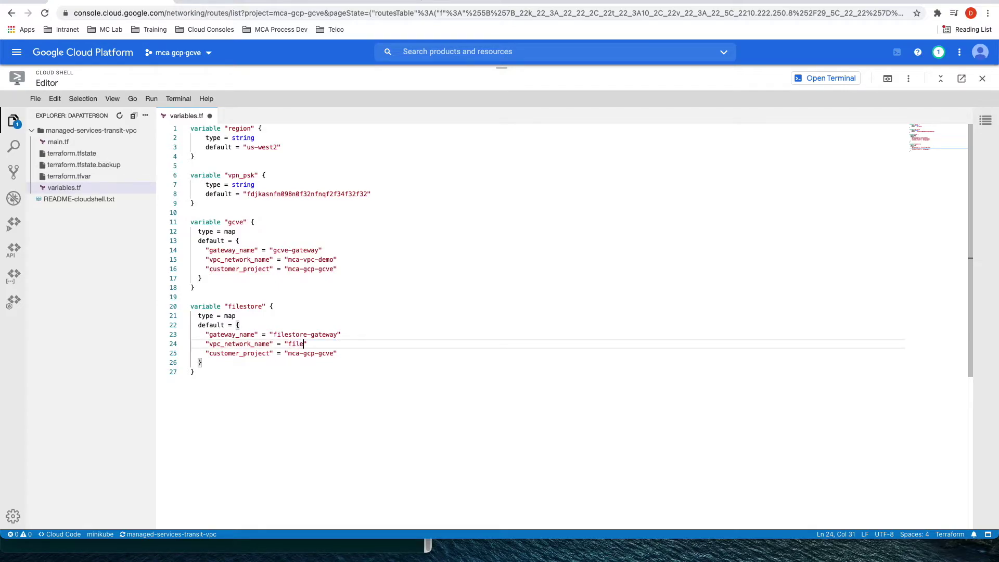
{"action": "type", "text": "-transit-vpc"}
{"action": "key", "text": "super+s"}
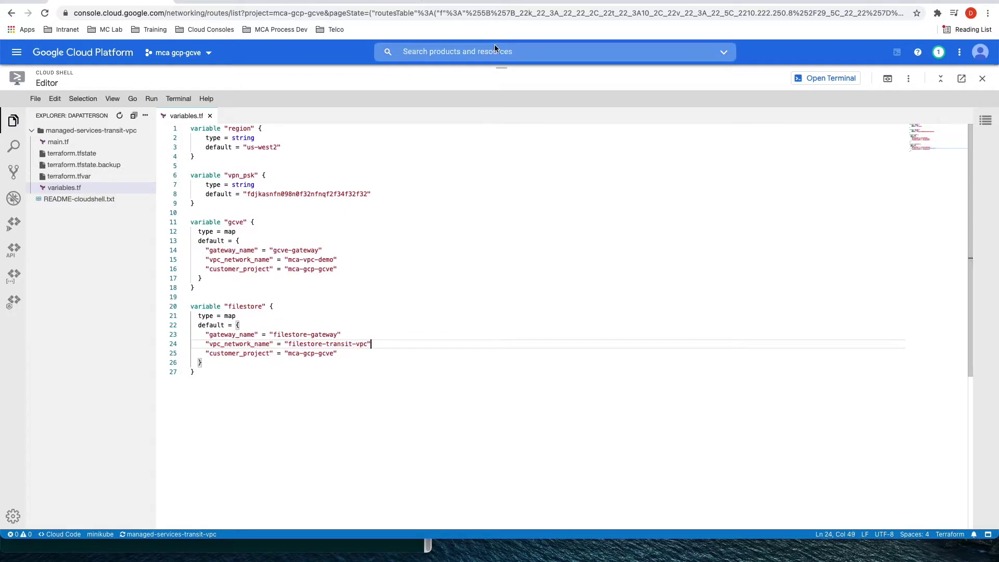
Step: Run terraform plan in the Cloud Shell terminal from managed-services-transit-vpc and authorize Cloud Shell's use of the credentials
{"action": "left_click_drag", "start_coordinate": [501, 67], "coordinate": [493, 253]}
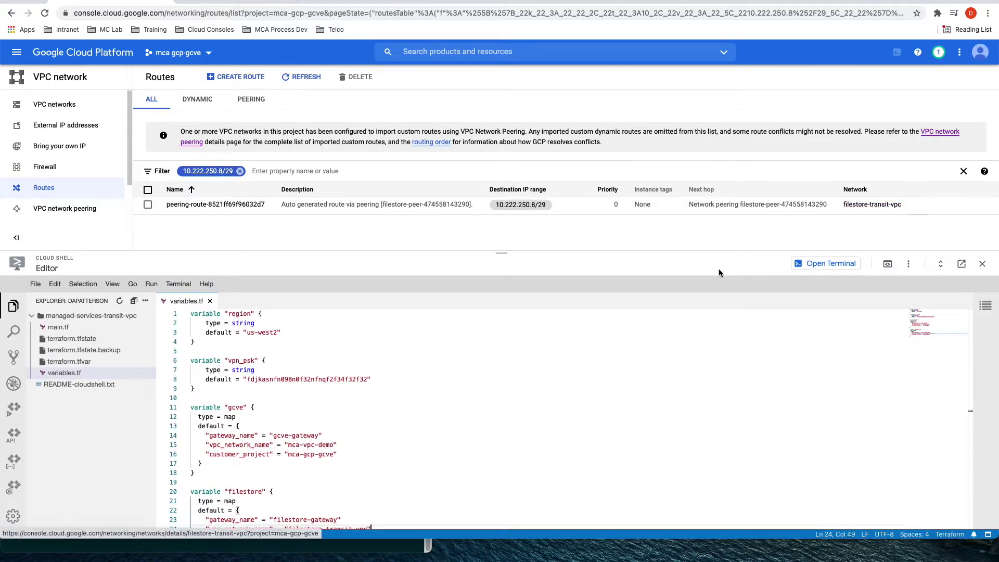
{"action": "left_click", "coordinate": [842, 269]}
{"action": "type", "text": "terraform plan"}
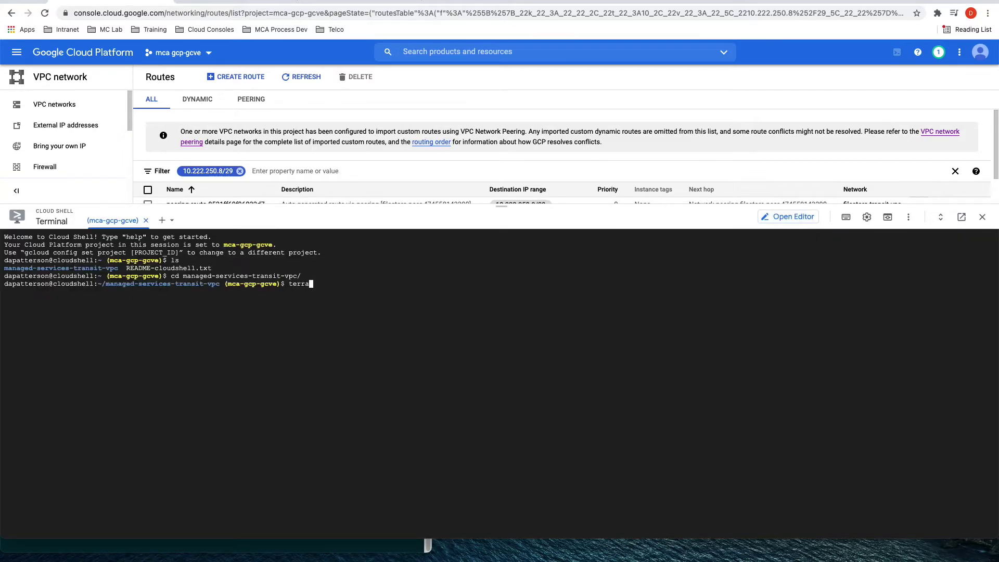
{"action": "key", "text": "Return"}
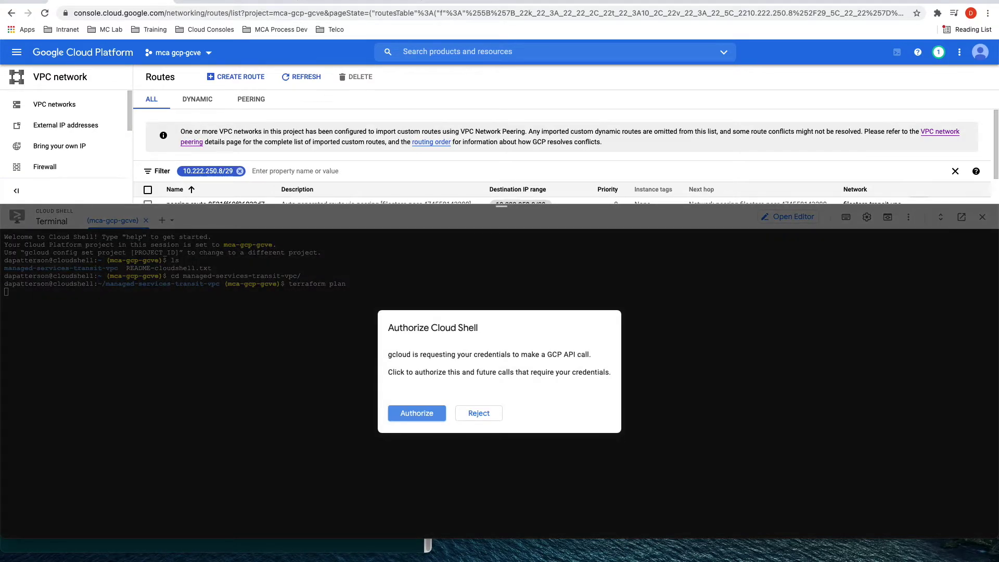
{"action": "left_click", "coordinate": [416, 412]}
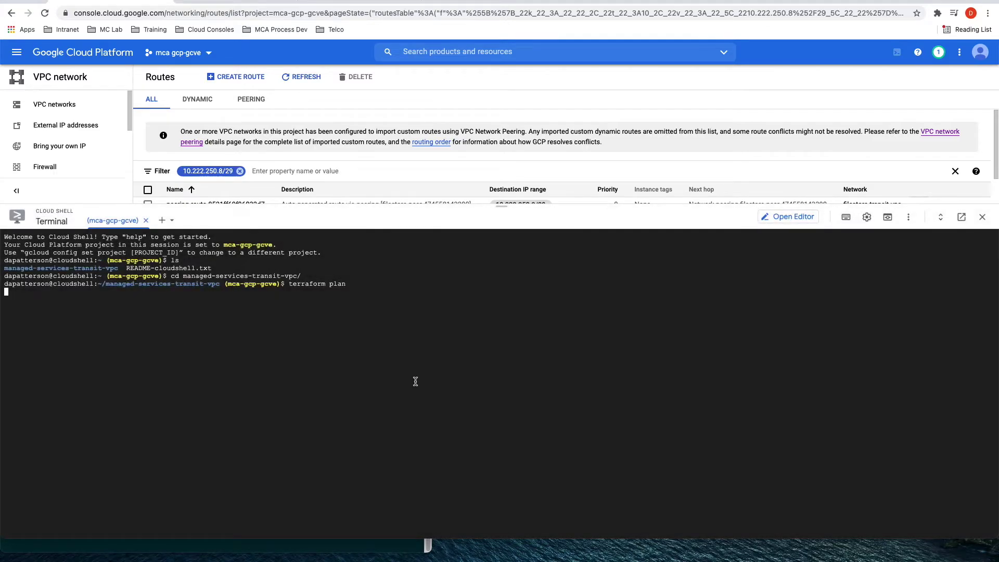
Step: Run terraform apply, approve it with yes, and close Cloud Shell once the resources are created
{"action": "type", "text": "terraform apply"}
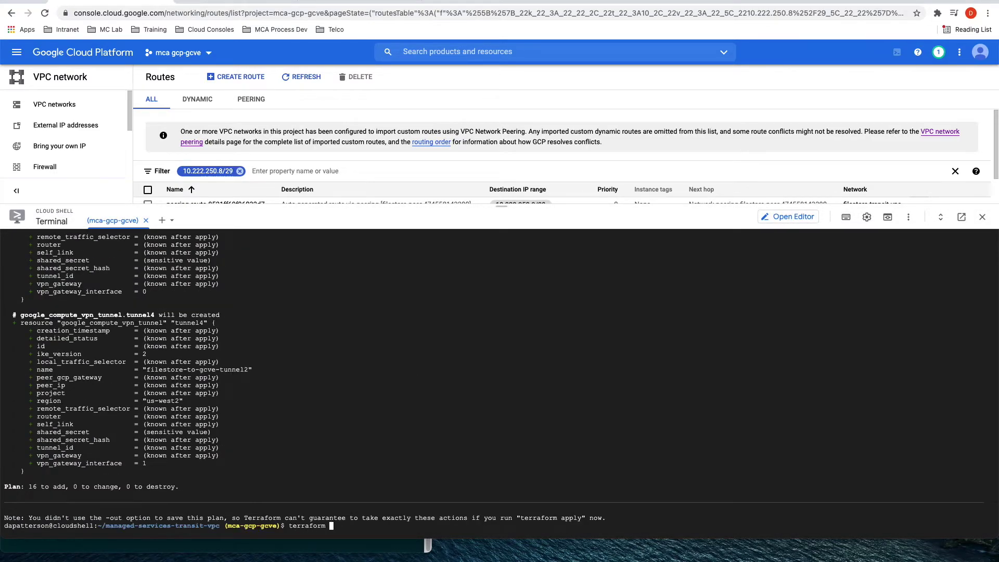
{"action": "key", "text": "Return"}
{"action": "type", "text": "yes"}
{"action": "key", "text": "Return"}
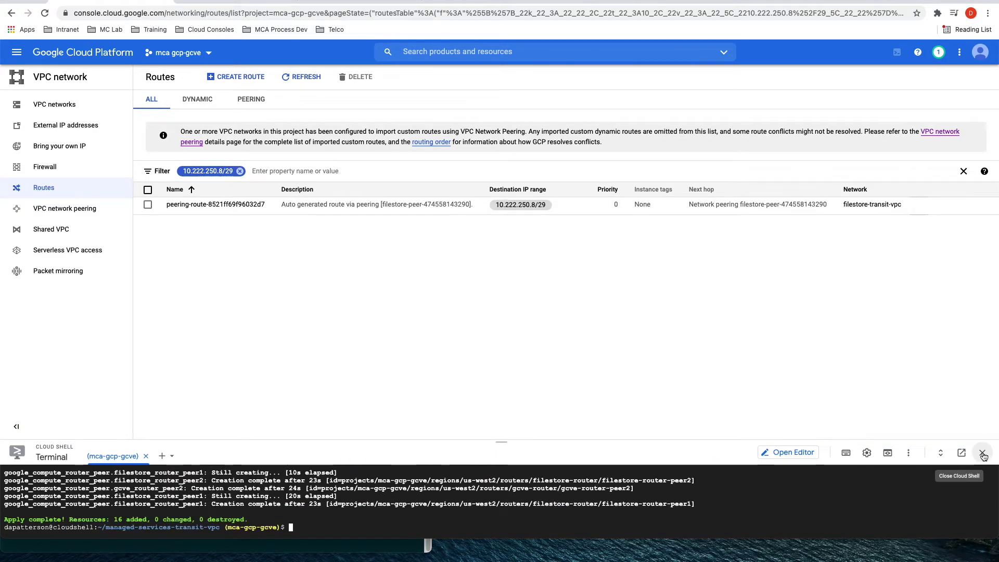
{"action": "left_click", "coordinate": [983, 455]}
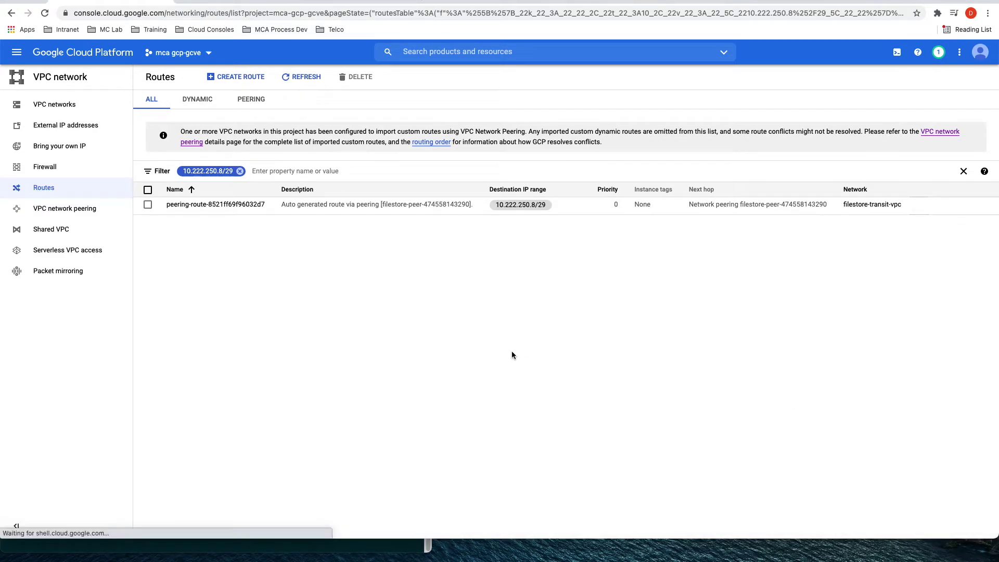
Step: Open the Hybrid Connectivity VPN page and search the VPC routes for 10.222.250.8/29
{"action": "left_click", "coordinate": [16, 52]}
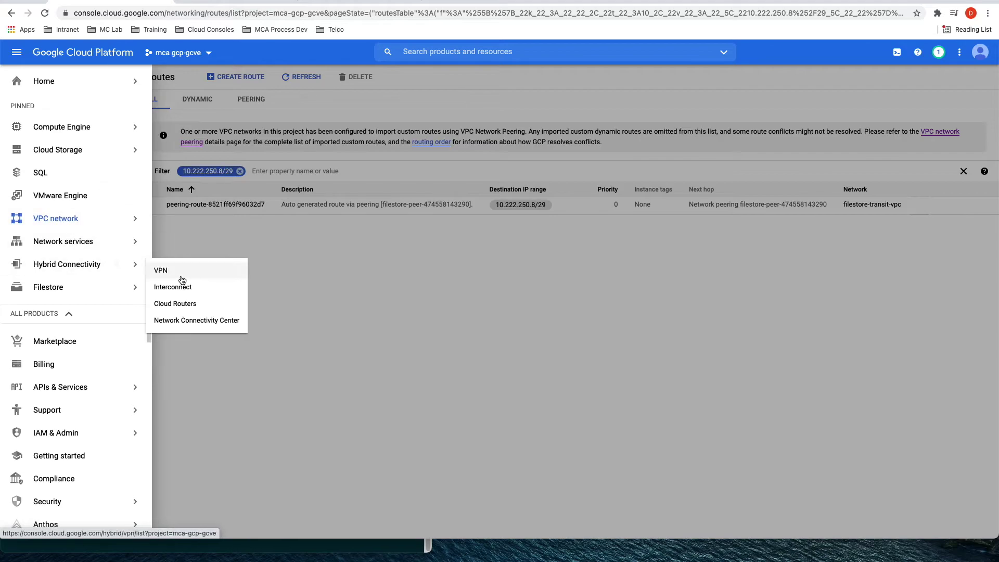
{"action": "left_click", "coordinate": [179, 274]}
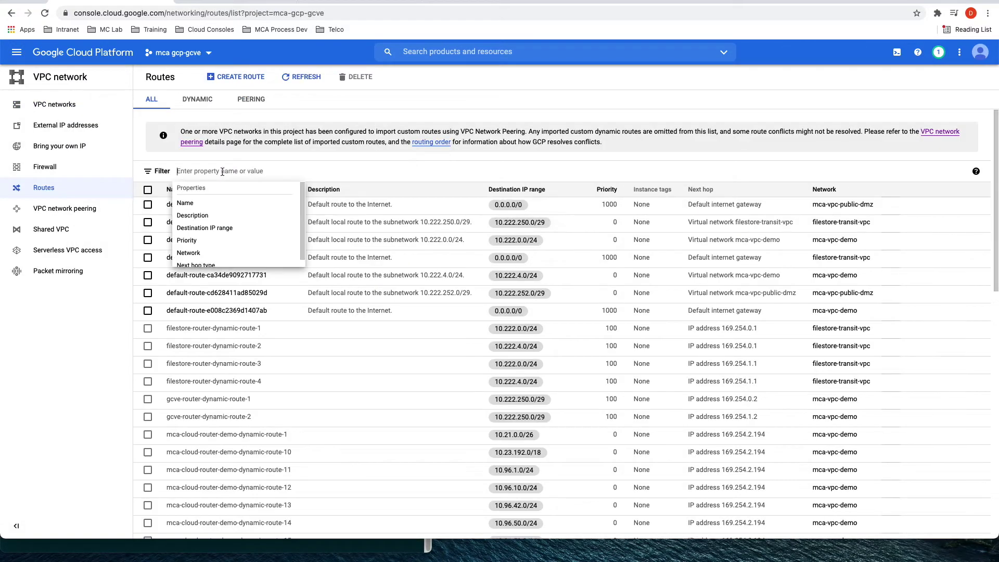
{"action": "type", "text": "10.222.250."}
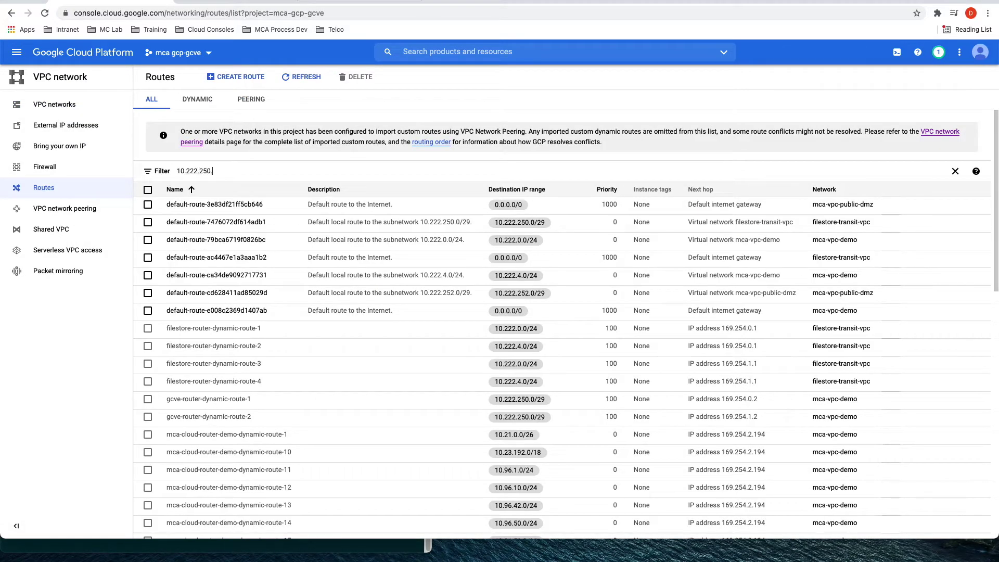
{"action": "type", "text": "8/29"}
{"action": "key", "text": "Return"}
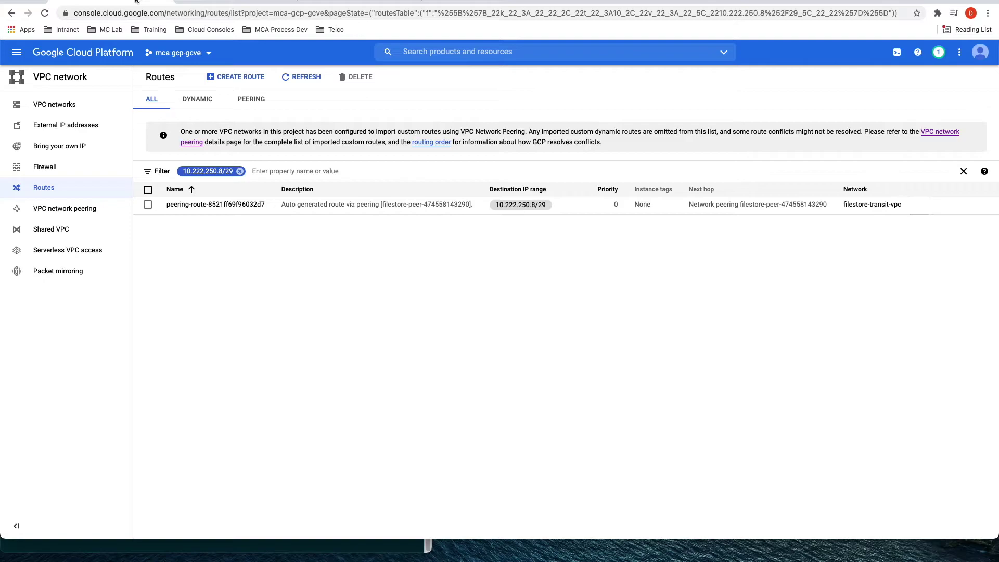
Step: Edit the Cloud Router of filestore-to-gcve-tunnel1 to use custom routes and advertise all subnets visible to it
{"action": "left_click", "coordinate": [136, 0]}
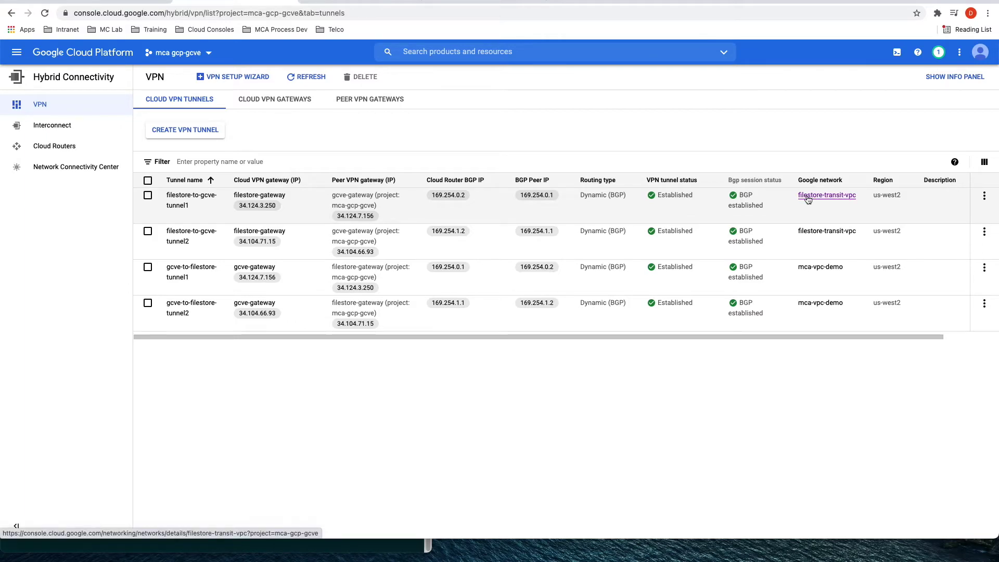
{"action": "left_click", "coordinate": [188, 196]}
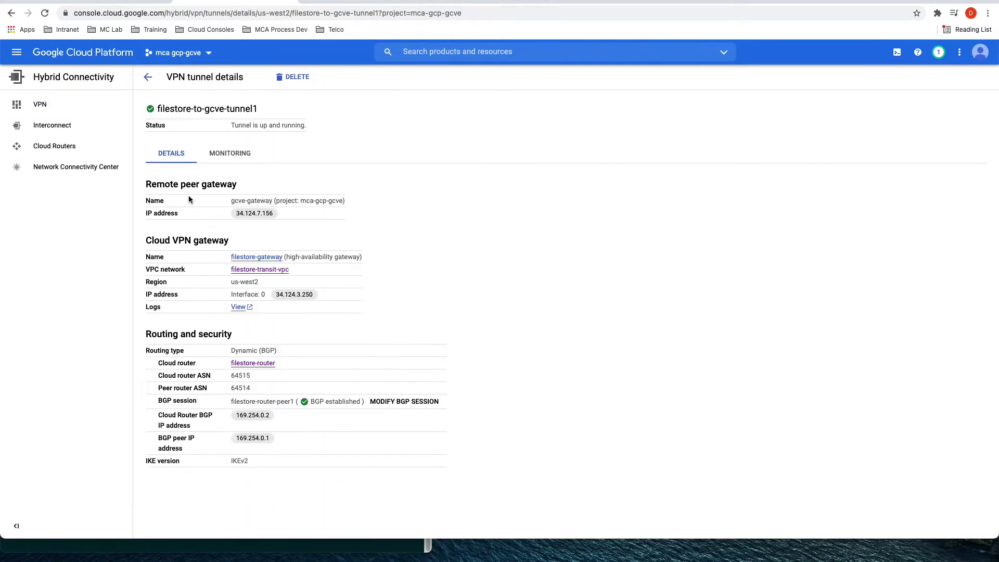
{"action": "left_click", "coordinate": [243, 364]}
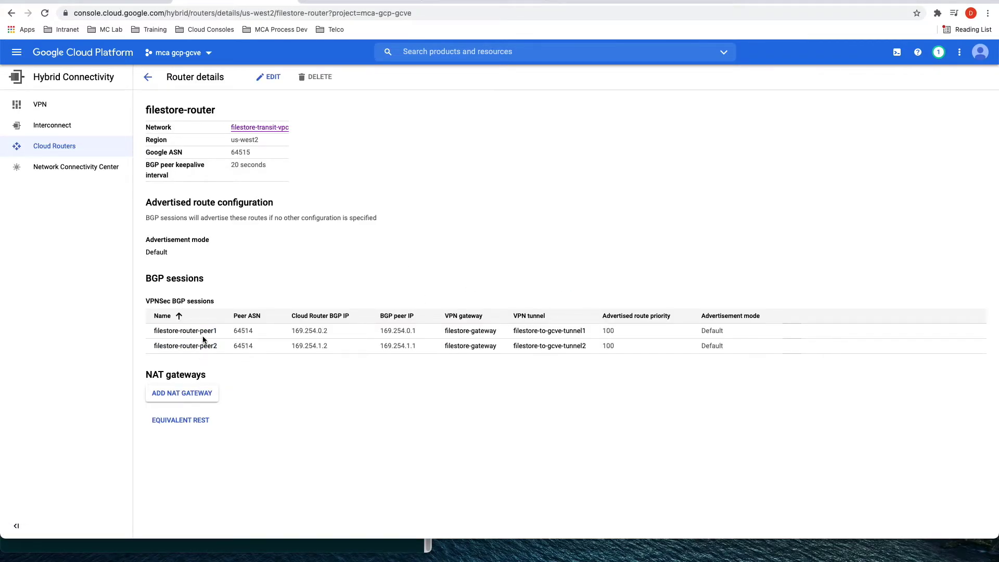
{"action": "left_click", "coordinate": [269, 76]}
{"action": "left_click", "coordinate": [188, 290]}
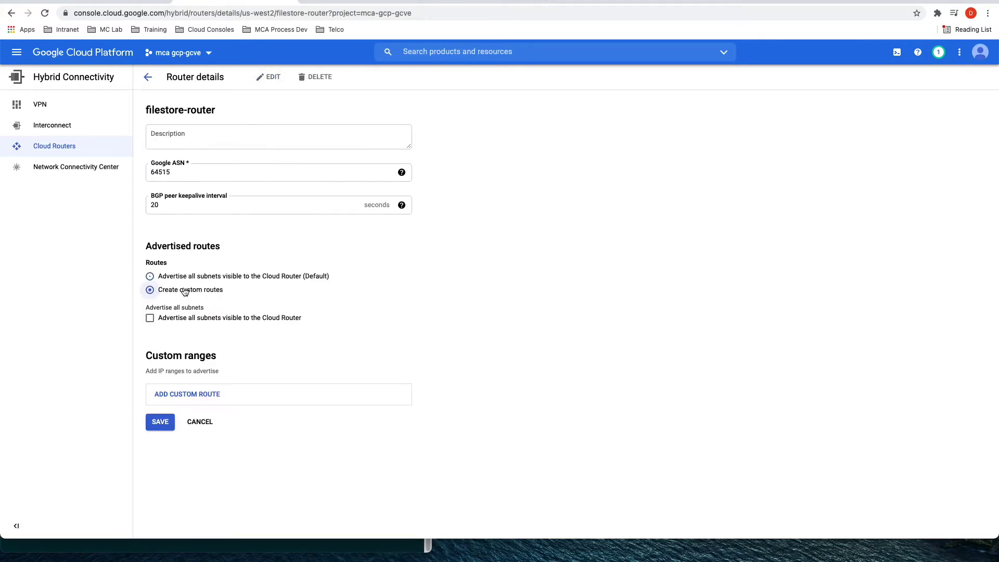
{"action": "left_click", "coordinate": [183, 319]}
Step: Add a custom IP range route 10.222.250.8/29 described as Filestore Custom Subnet to filestore-router and save the router
{"action": "left_click", "coordinate": [219, 455]}
{"action": "scroll", "coordinate": [227, 468], "scroll_direction": "down", "scroll_amount": 3}
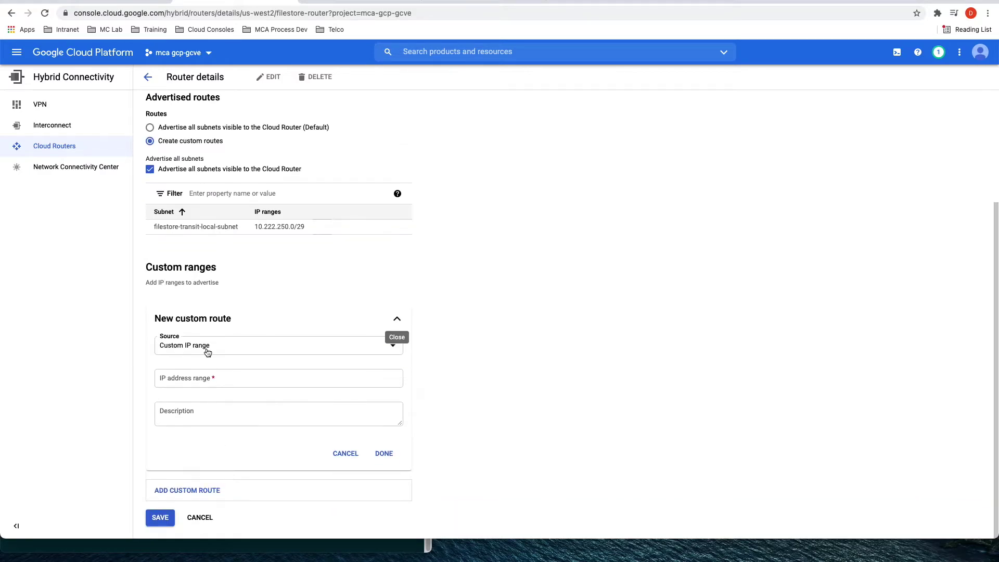
{"action": "left_click", "coordinate": [291, 345]}
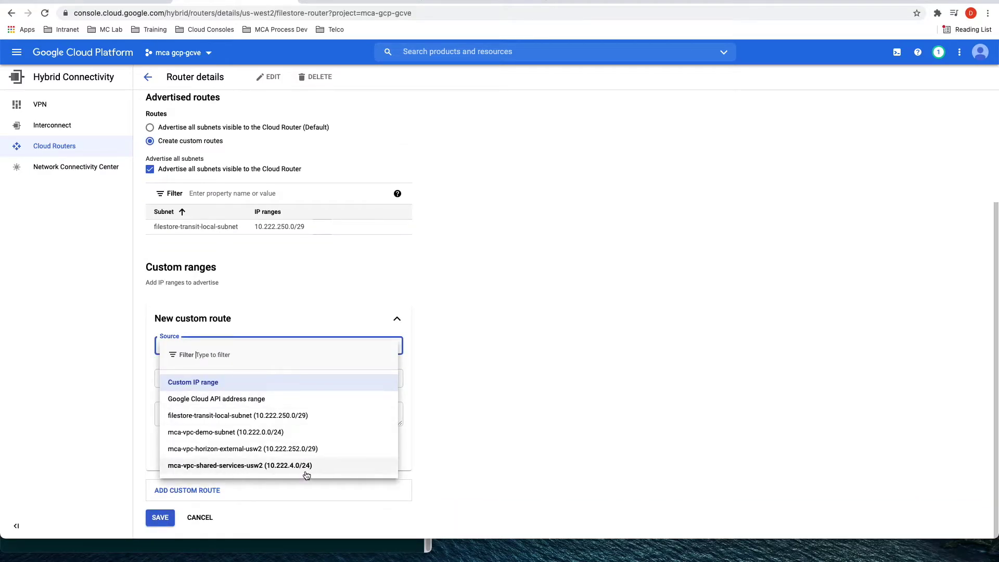
{"action": "left_click", "coordinate": [310, 383]}
{"action": "type", "text": "10.222.250.0/"}
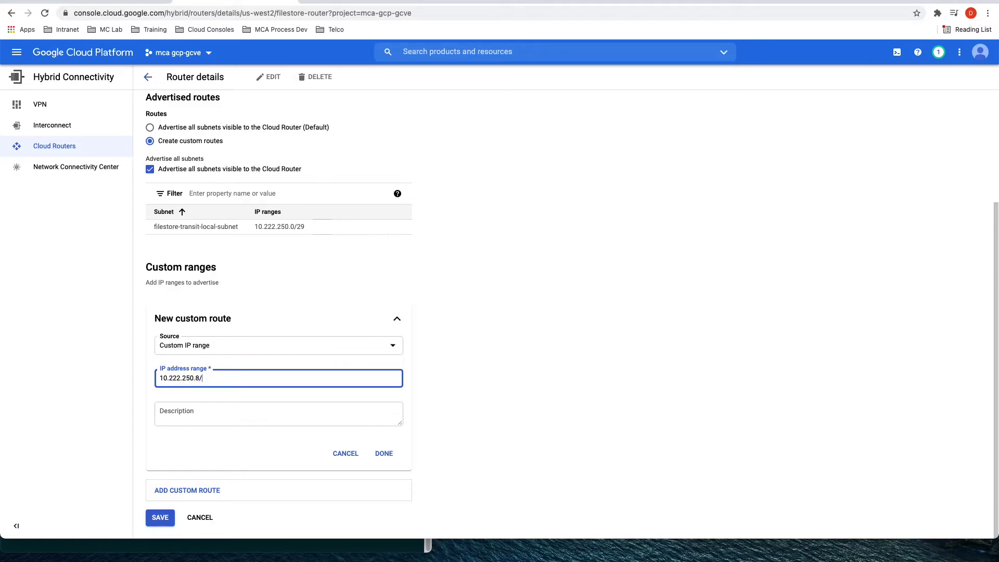
{"action": "left_click", "coordinate": [223, 418]}
{"action": "type", "text": "Filestore Custom Subnet"}
{"action": "left_click", "coordinate": [581, 393]}
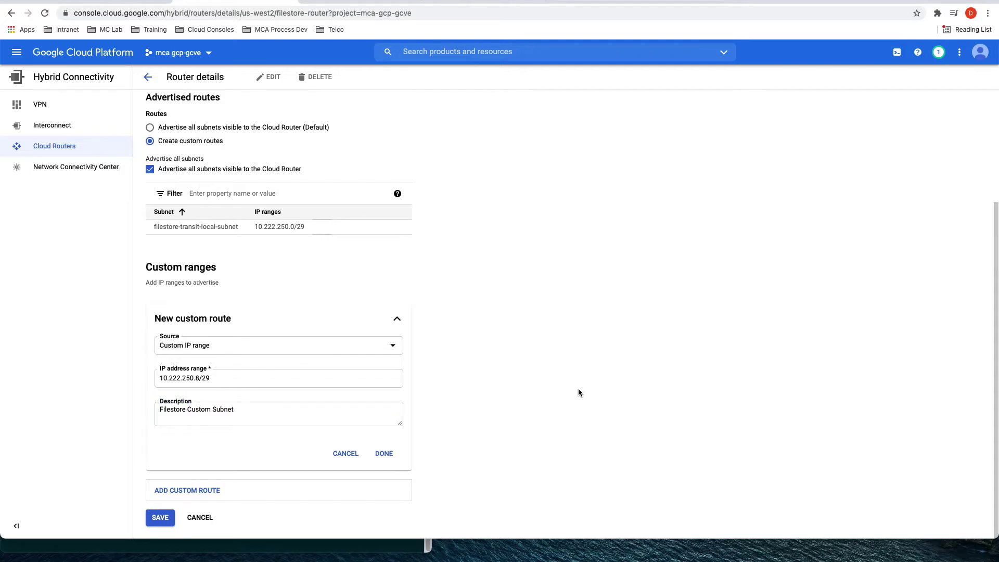
{"action": "left_click", "coordinate": [383, 454]}
{"action": "left_click", "coordinate": [159, 503]}
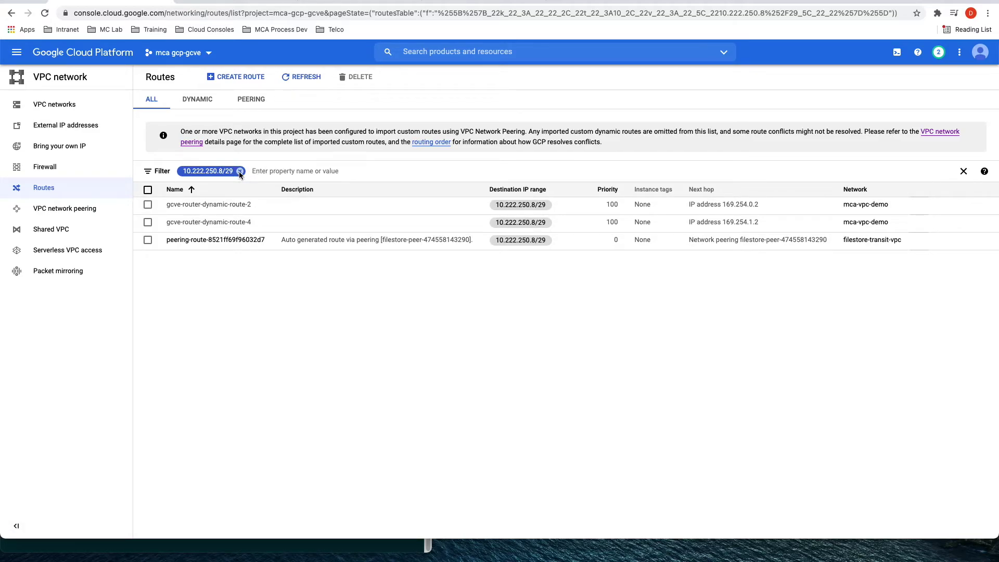
Step: Replace the 10.222.250.8/29 filter on the VPC routes list with network : filestore-transit-vpc
{"action": "left_click", "coordinate": [239, 172]}
{"action": "type", "text": "network"}
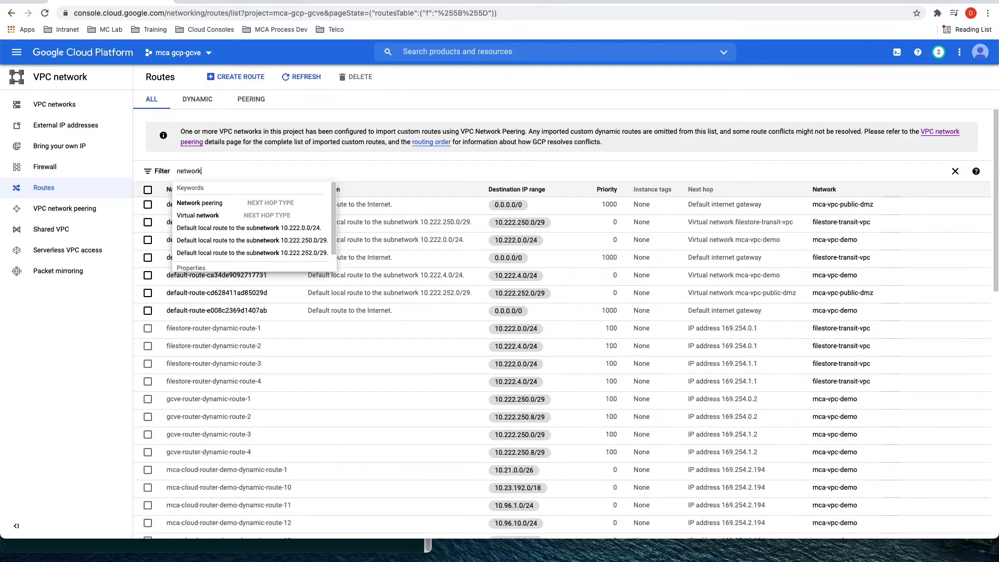
{"action": "type", "text": " : filestore-transit-vpc"}
{"action": "key", "text": "Return"}
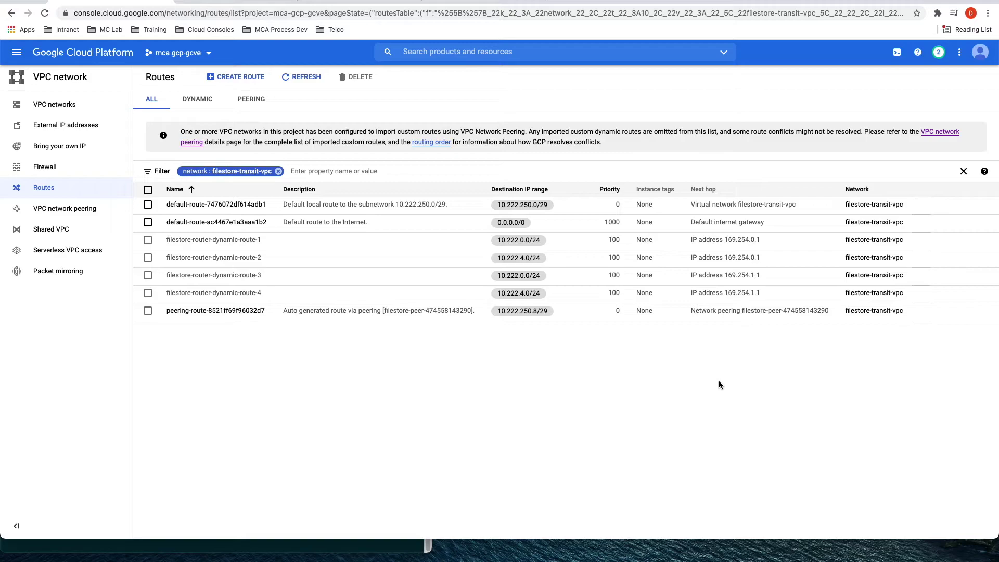
Step: Copy the 10.122.4.1/24 subnet from the NSX-T segments list and return to the Google Cloud routes page
{"action": "left_click", "coordinate": [483, 2]}
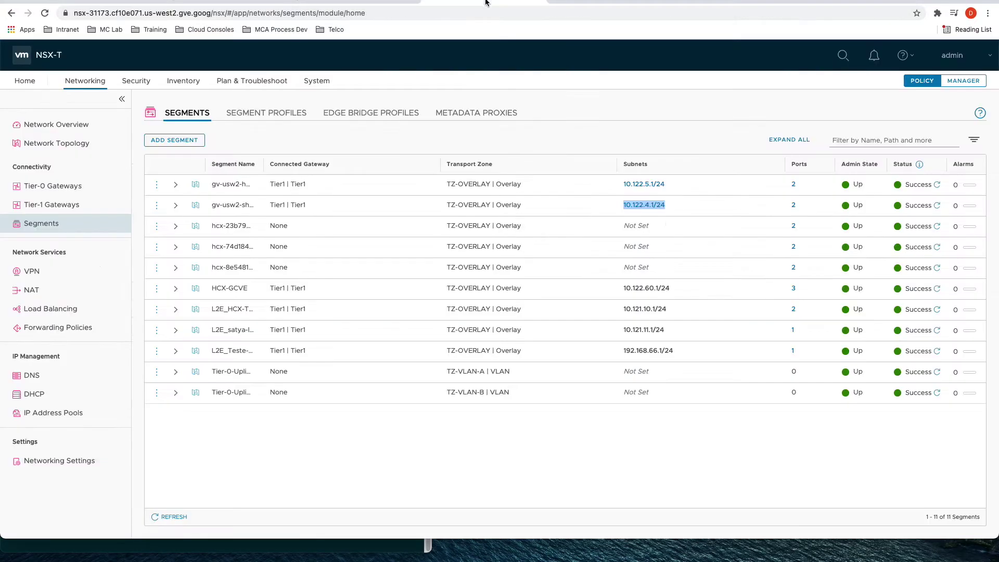
{"action": "left_click_drag", "start_coordinate": [675, 204], "coordinate": [616, 204]}
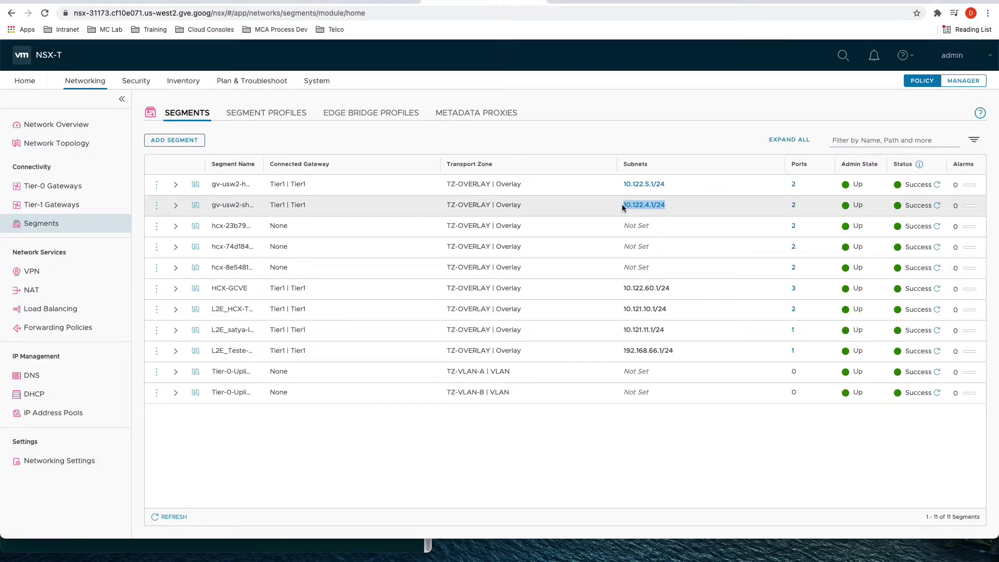
{"action": "left_click", "coordinate": [129, 3]}
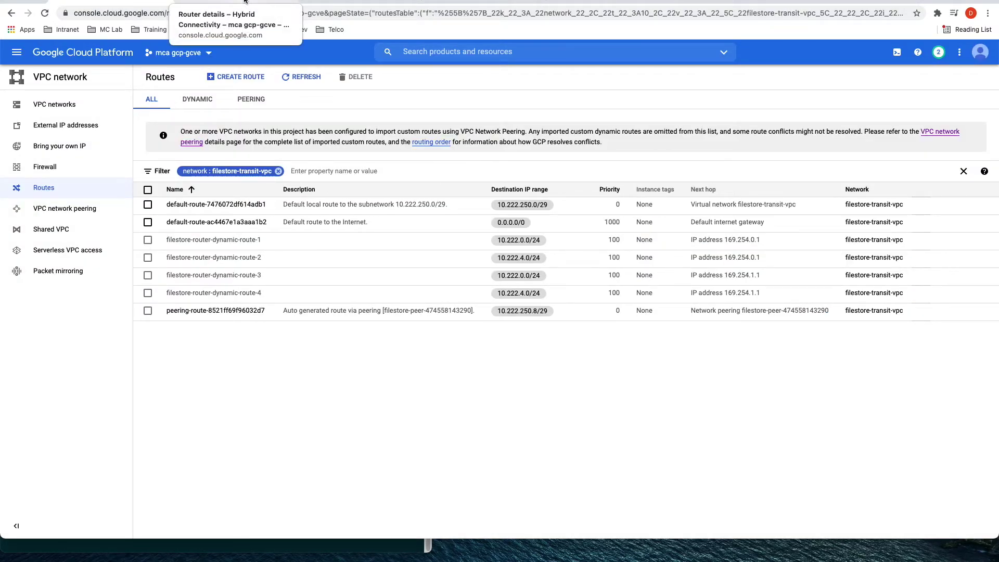
Step: Edit the Cloud Router gcve-router to create custom routes while advertising all subnets visible to it
{"action": "left_click", "coordinate": [246, 2]}
{"action": "left_click", "coordinate": [144, 76]}
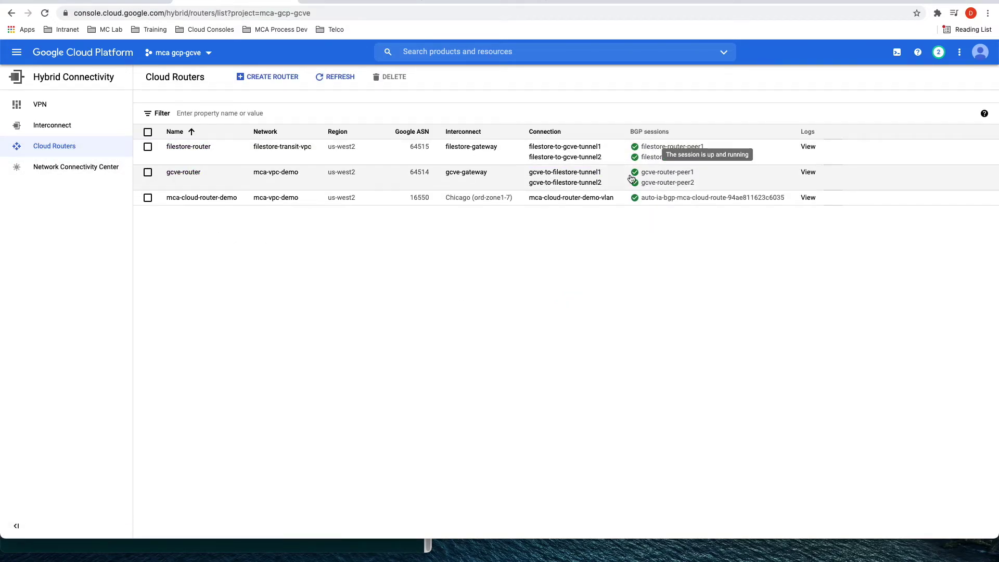
{"action": "left_click", "coordinate": [182, 173]}
{"action": "left_click", "coordinate": [269, 79]}
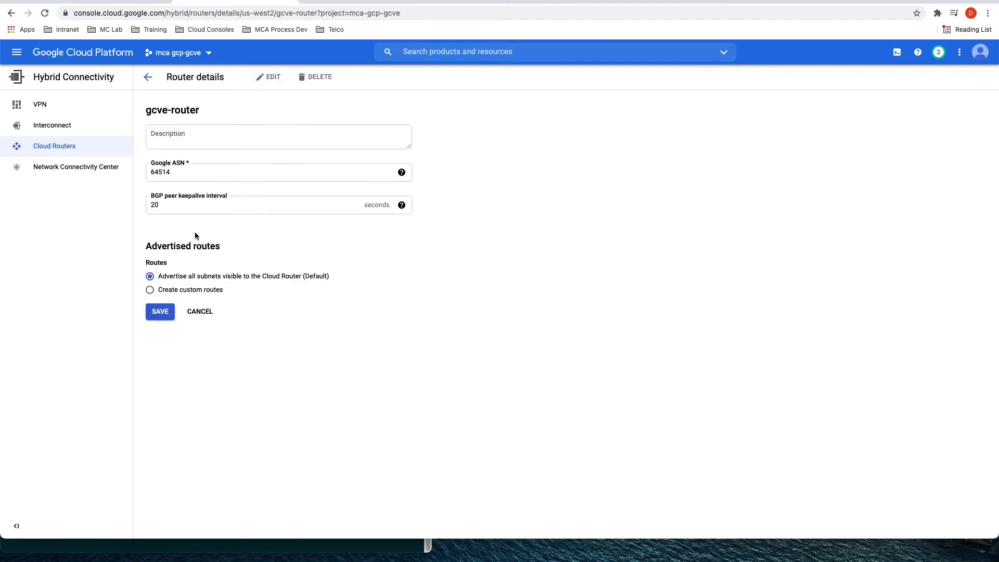
{"action": "left_click", "coordinate": [179, 290]}
{"action": "left_click", "coordinate": [173, 318]}
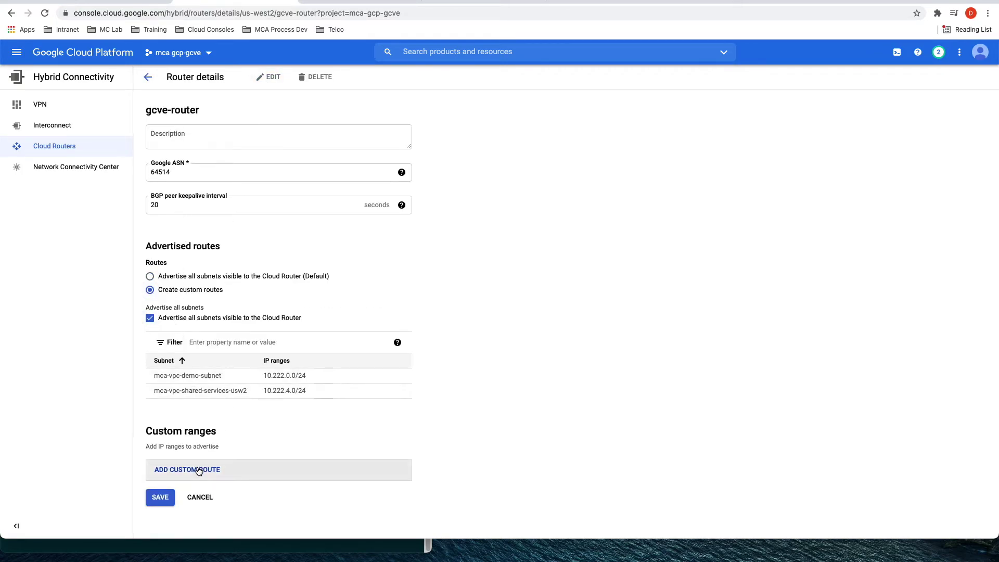
Step: Add a custom IP range route 10.122.4.0/24 to gcve-router and save the router
{"action": "left_click", "coordinate": [229, 471]}
{"action": "left_click", "coordinate": [226, 417]}
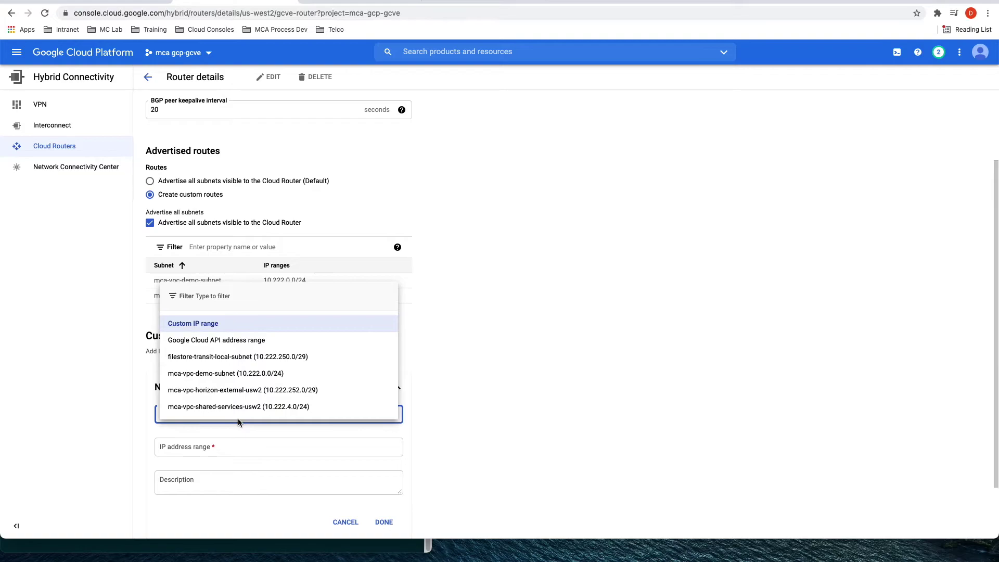
{"action": "left_click", "coordinate": [213, 449]}
{"action": "left_click", "coordinate": [212, 450]}
{"action": "type", "text": "10.122.4.1/24"}
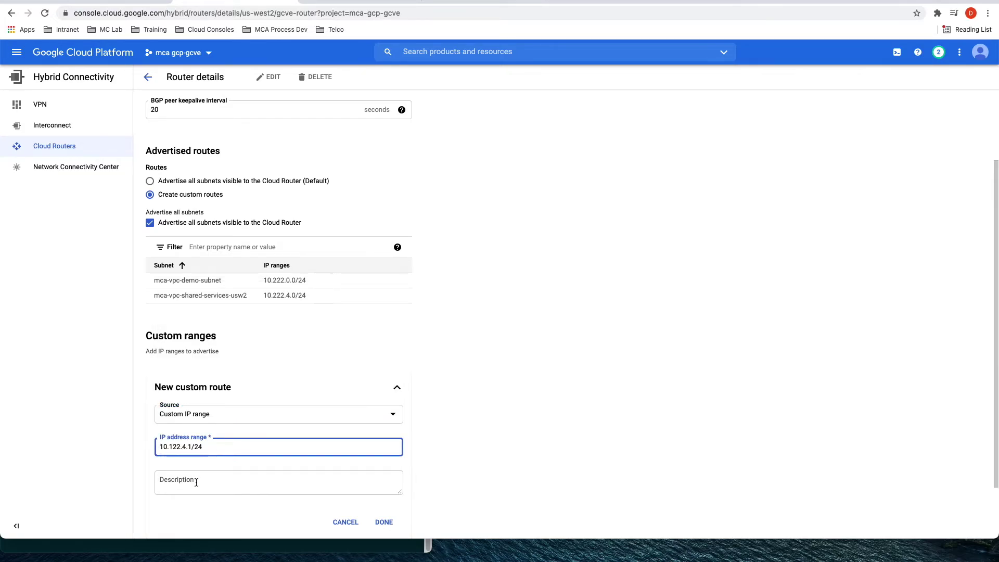
{"action": "key", "text": "Delete"}
{"action": "type", "text": "0"}
{"action": "left_click", "coordinate": [187, 488]}
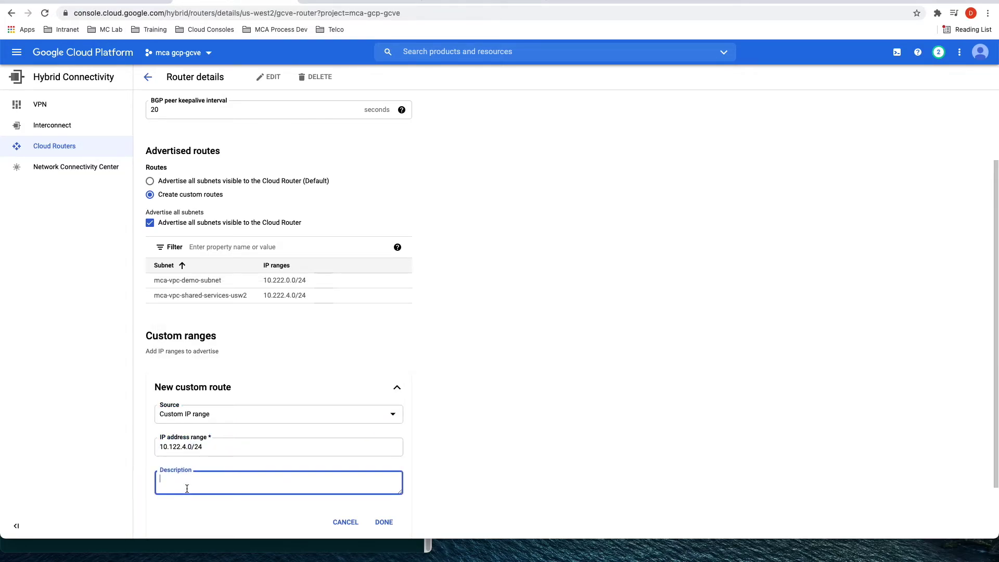
{"action": "left_click", "coordinate": [528, 470]}
{"action": "left_click", "coordinate": [384, 523]}
{"action": "key", "text": "Return"}
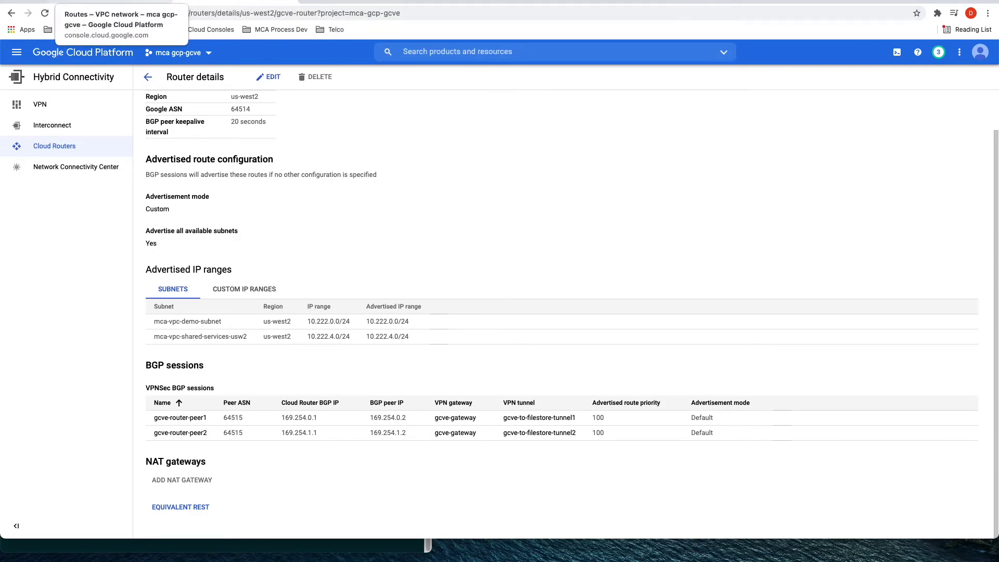
Step: Refresh the VPC routes filtered on filestore-transit-vpc to check for the newly advertised range
{"action": "left_click", "coordinate": [114, 4]}
{"action": "left_click", "coordinate": [294, 79]}
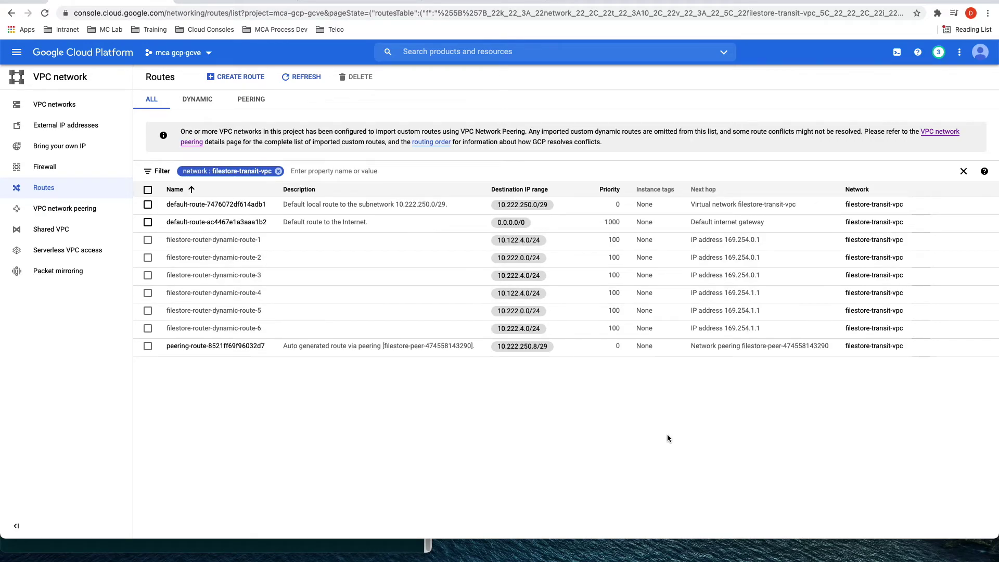
Step: Open the filestore-demo instance in Filestore and copy its NFS mount point
{"action": "left_click", "coordinate": [17, 53]}
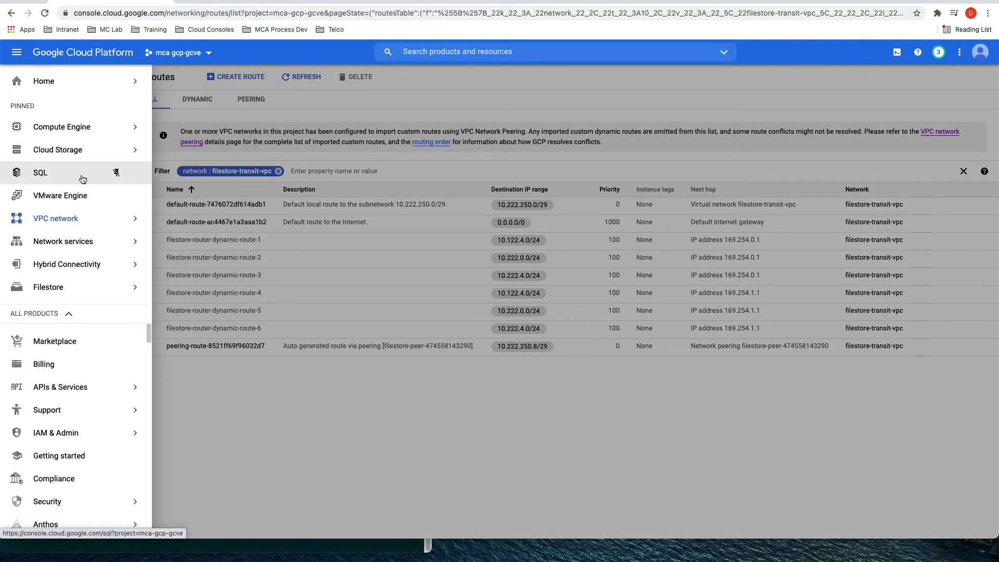
{"action": "mouse_move", "coordinate": [116, 226]}
{"action": "left_click", "coordinate": [167, 224]}
{"action": "left_click", "coordinate": [195, 177]}
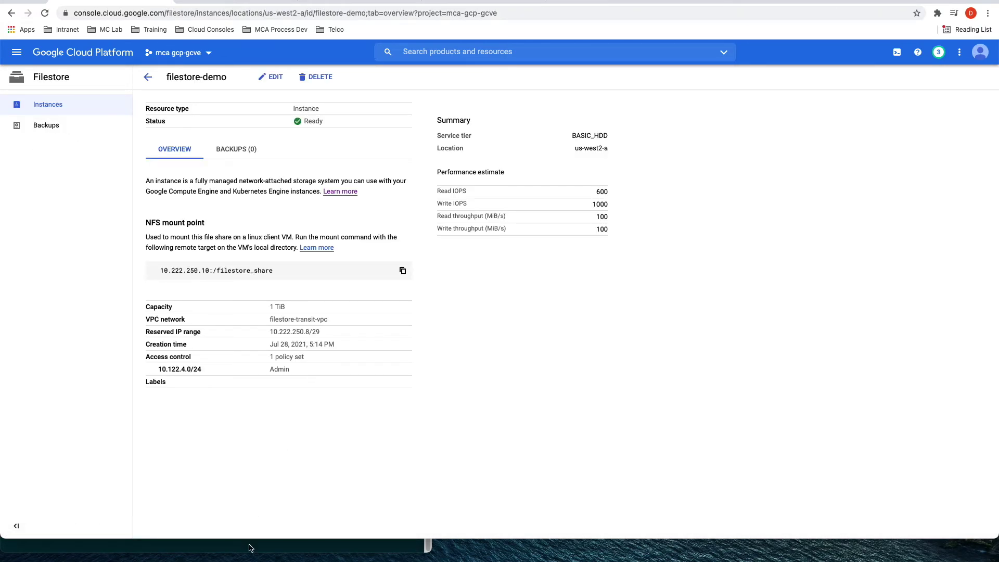
{"action": "left_click", "coordinate": [403, 270]}
Step: In the utility VM's terminal, list /var/filestore_share and mount 10.222.250.10:/filestore_share onto it with sudo
{"action": "key", "text": "super+Tab"}
{"action": "type", "text": "ls"}
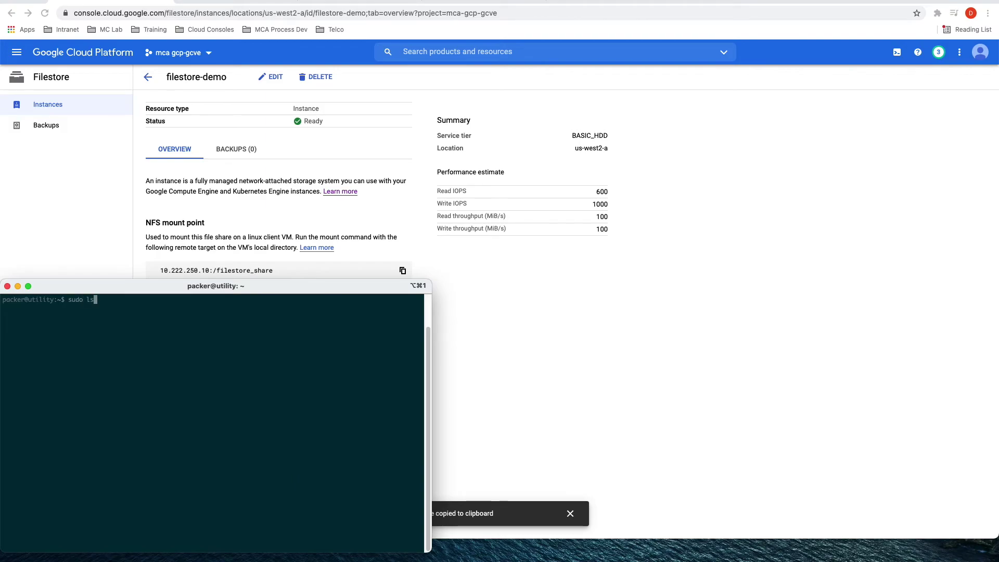
{"action": "type", "text": " /var/filestore_share"}
{"action": "key", "text": "Return"}
{"action": "type", "text": "sudo mount"}
{"action": "key", "text": "super+v"}
{"action": "type", "text": "/var/filestore_share"}
{"action": "key", "text": "Return"}
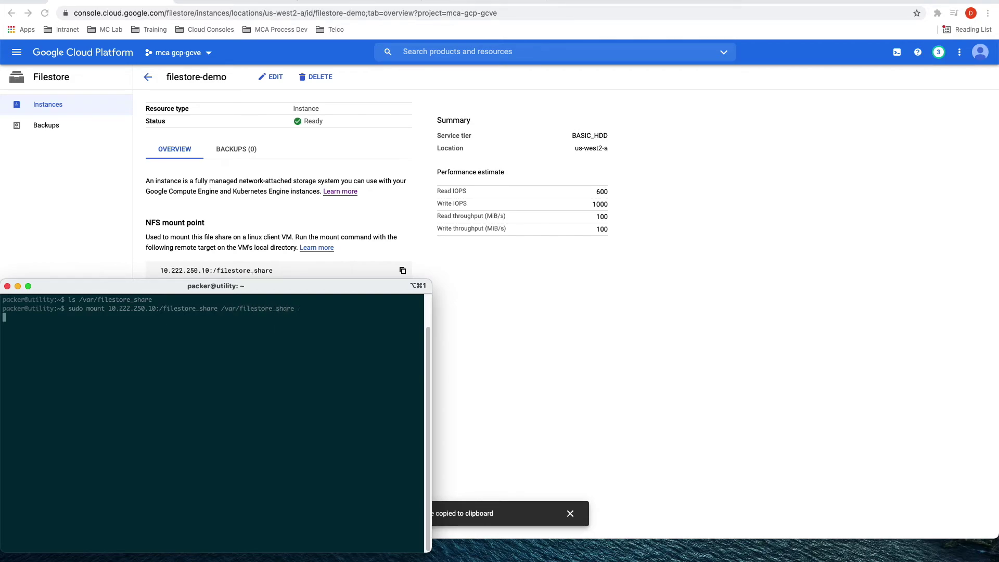
Step: Create test.txt in /var/filestore_share and list the directory's contents
{"action": "type", "text": "touch /var/filestore_share/test.txt"}
{"action": "key", "text": "Return"}
{"action": "type", "text": "ls /var/filestore_share"}
{"action": "key", "text": "Return"}
Step: Try to run the pasted command dd if=/dev/zero of=/var/filestore_share /testfile bs=500M count=1 oflag=direct
{"action": "key", "text": "super+Tab"}
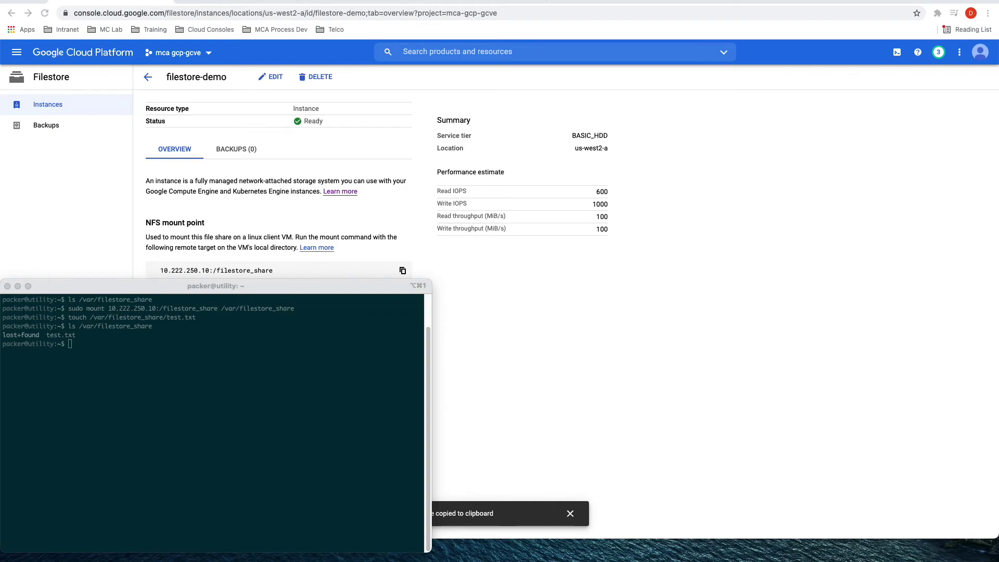
{"action": "left_click", "coordinate": [297, 437]}
{"action": "key", "text": "super+v"}
{"action": "key", "text": "Return"}
Step: Remove the space before /testfile in the dd command and run it to write a 500M file to the share
{"action": "key", "text": "Up"}
{"action": "key", "text": "Left"}
{"action": "key", "text": "Left"}
{"action": "key", "text": "Left"}
{"action": "key", "text": "Left"}
{"action": "key", "text": "Left"}
{"action": "key", "text": "Left"}
{"action": "key", "text": "Left"}
{"action": "key", "text": "Left"}
{"action": "key", "text": "Left"}
{"action": "key", "text": "Left"}
{"action": "key", "text": "Left"}
{"action": "key", "text": "Left"}
{"action": "key", "text": "Left"}
{"action": "key", "text": "Left"}
{"action": "key", "text": "Left"}
{"action": "key", "text": "Left"}
{"action": "key", "text": "Left"}
{"action": "key", "text": "Left"}
{"action": "key", "text": "Left"}
{"action": "key", "text": "Left"}
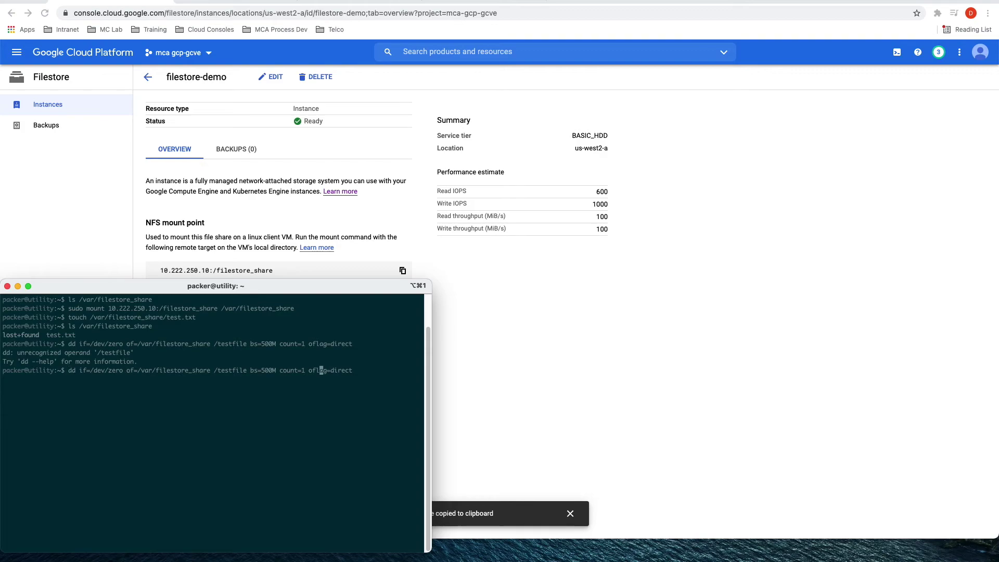
{"action": "key", "text": "BackSpace"}
{"action": "key", "text": "Return"}
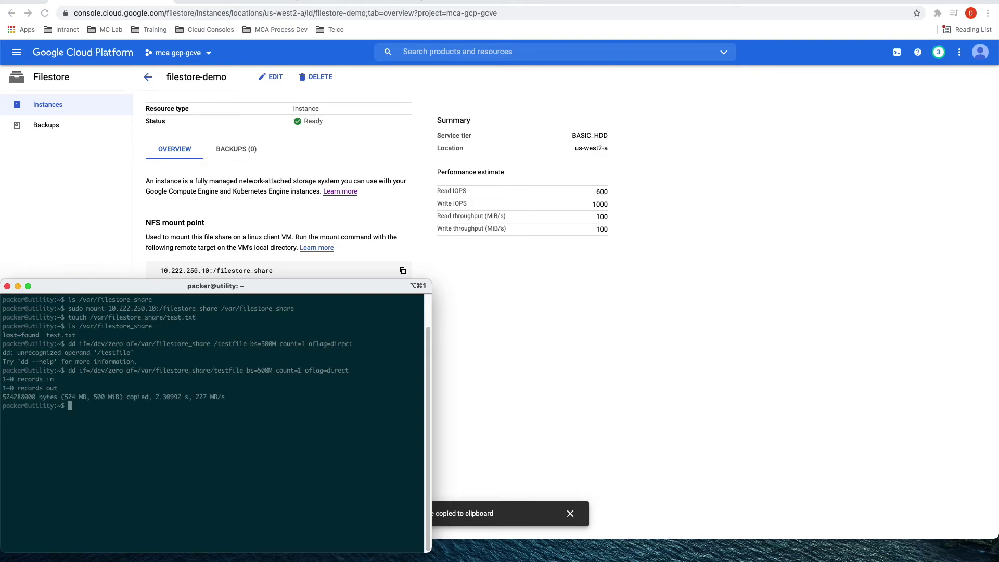
Step: Repeat the 500M dd write to /var/filestore_share/testfile two more times
{"action": "key", "text": "Up"}
{"action": "key", "text": "Return"}
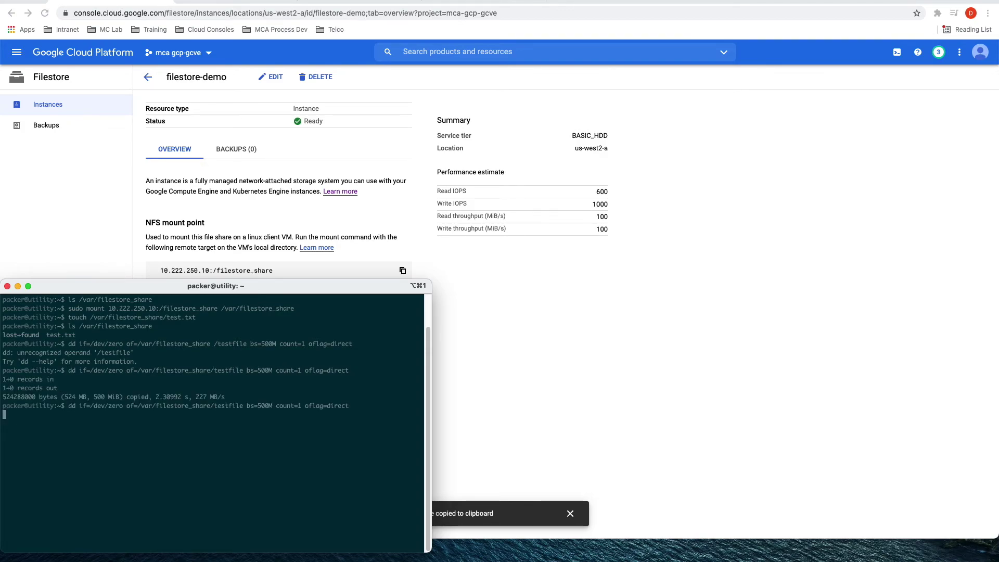
{"action": "key", "text": "Up"}
{"action": "key", "text": "Return"}
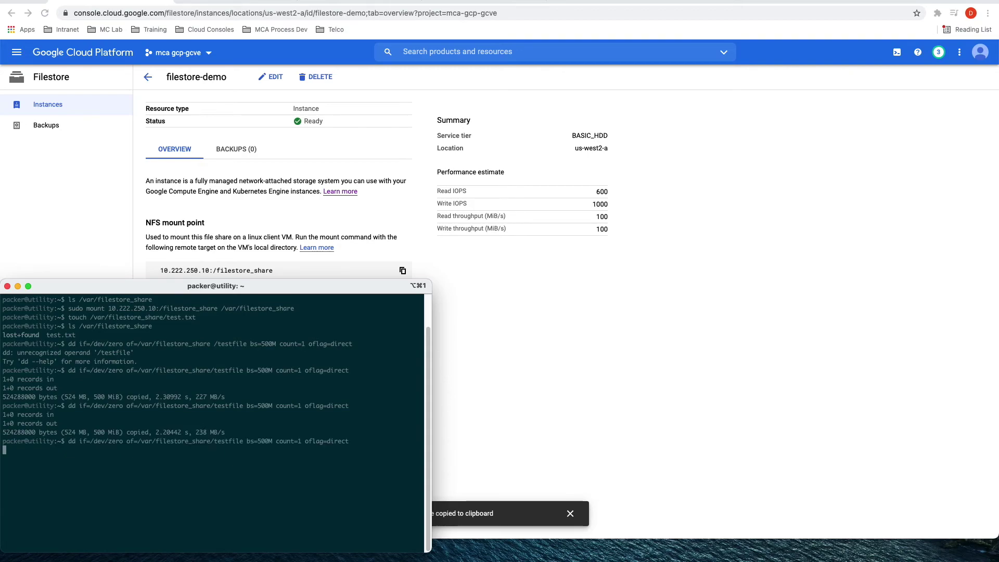
Step: Look at the Filestore backups page in the browser, then reopen the filestore-demo instance and dismiss the notification
{"action": "left_click", "coordinate": [580, 299]}
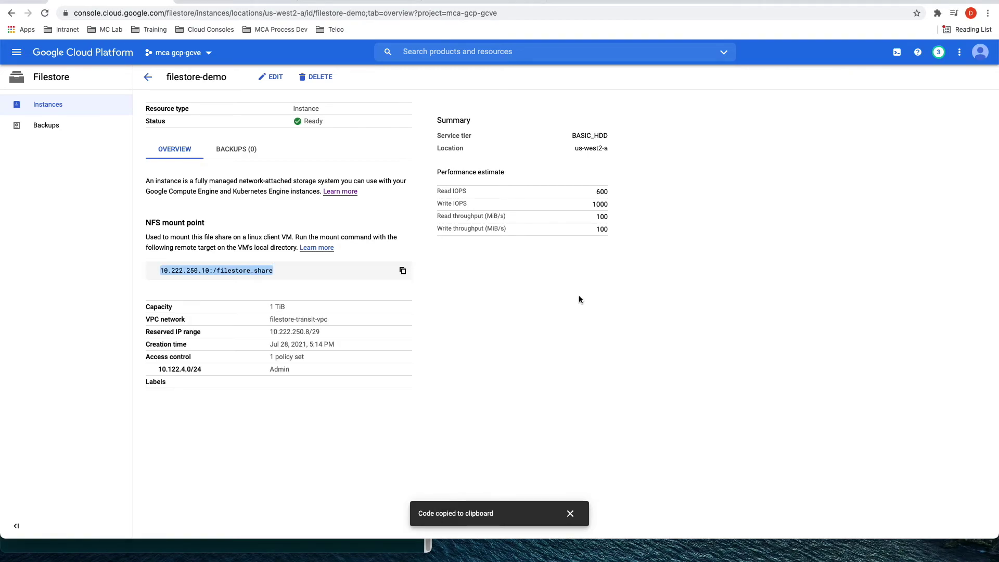
{"action": "left_click", "coordinate": [83, 127]}
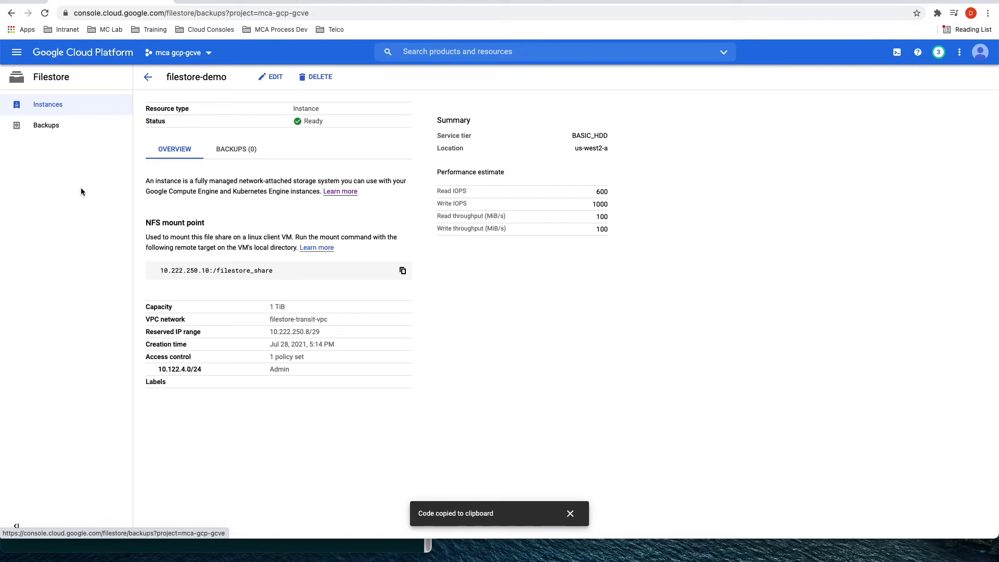
{"action": "left_click", "coordinate": [76, 107]}
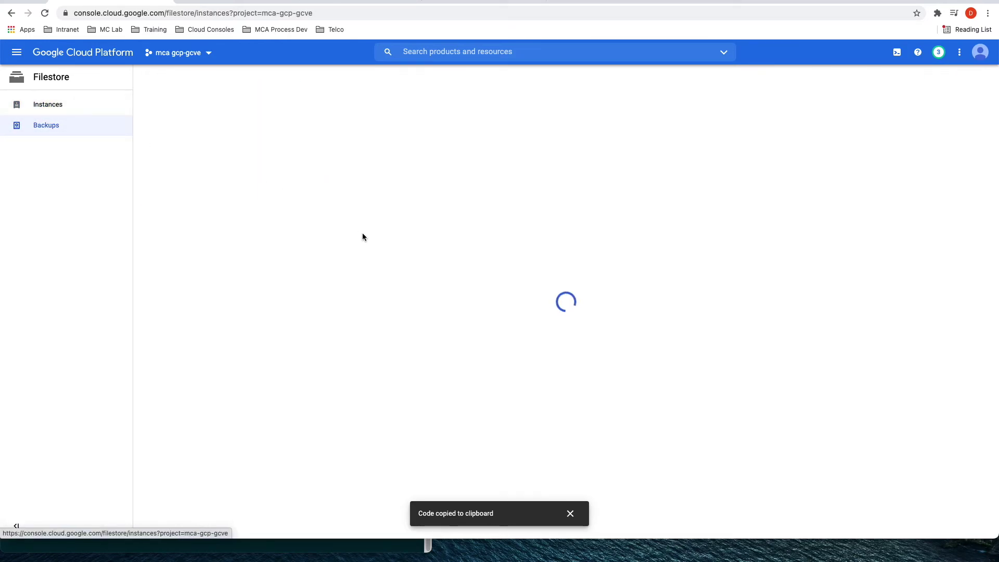
{"action": "left_click", "coordinate": [198, 178]}
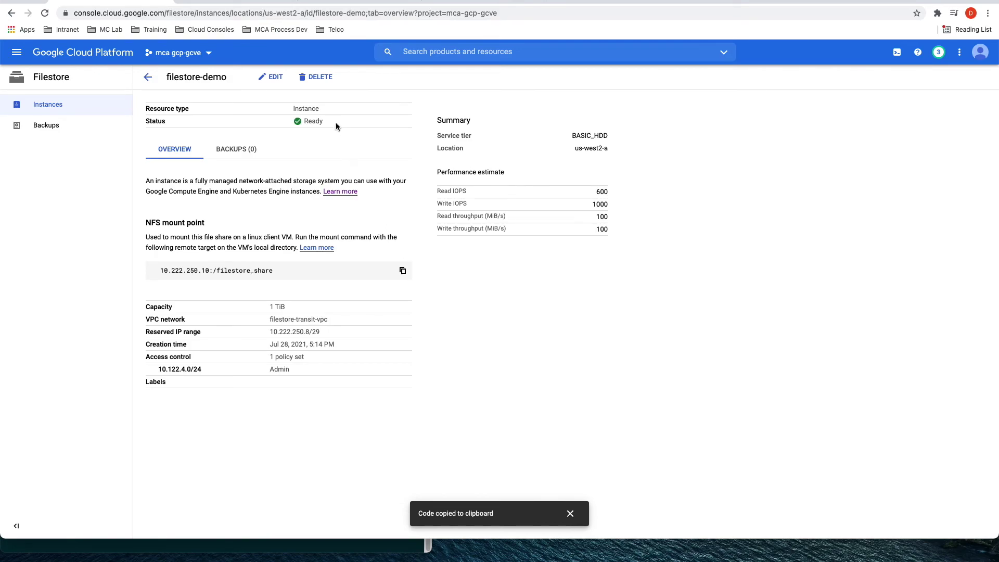
{"action": "left_click", "coordinate": [570, 513]}
Step: Search the console for monitoring, open it, and go to Metrics explorer
{"action": "key", "text": "slash"}
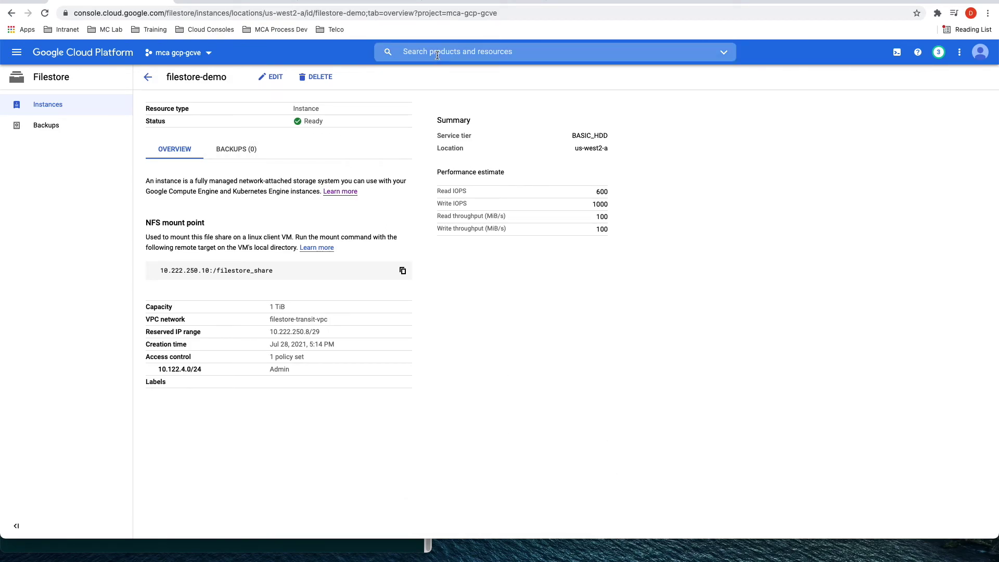
{"action": "type", "text": "monitoring"}
{"action": "left_click", "coordinate": [437, 92]}
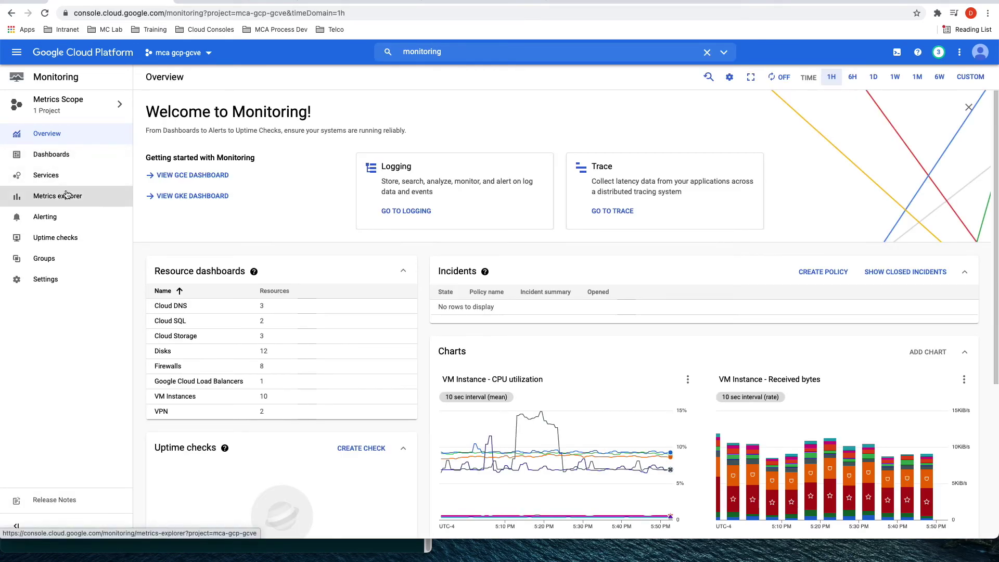
{"action": "left_click", "coordinate": [66, 195]}
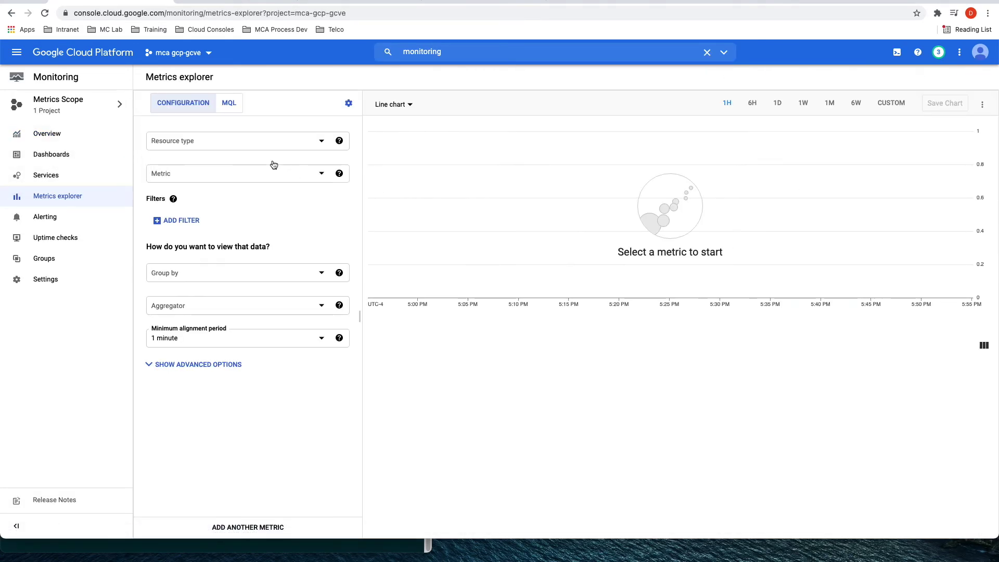
Step: Chart the Used disk bytes metric for the Filestore Instance resource type
{"action": "left_click", "coordinate": [244, 146]}
{"action": "scroll", "coordinate": [232, 234], "scroll_direction": "down", "scroll_amount": 5}
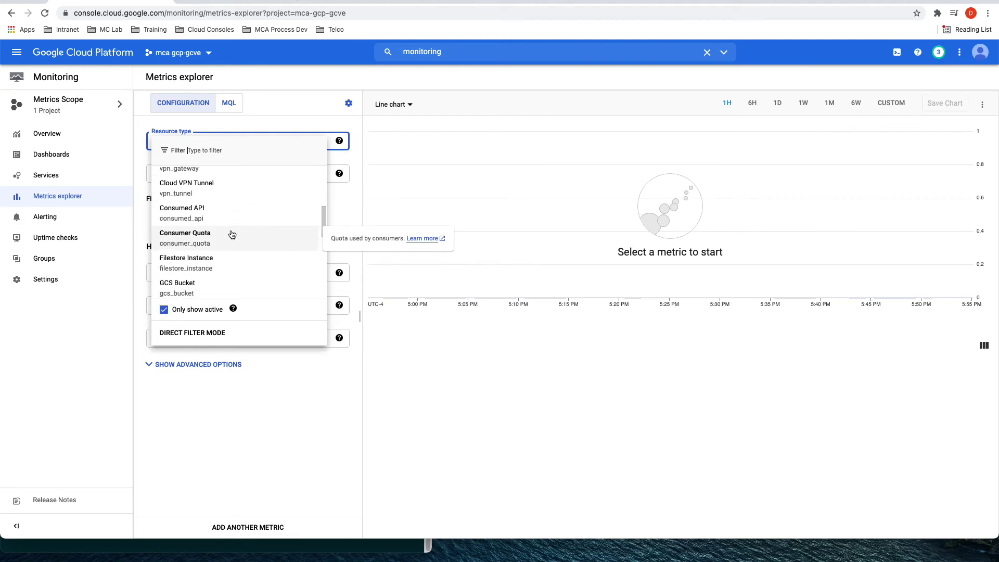
{"action": "scroll", "coordinate": [232, 234], "scroll_direction": "down", "scroll_amount": 2}
{"action": "left_click", "coordinate": [239, 200]}
{"action": "left_click", "coordinate": [239, 176]}
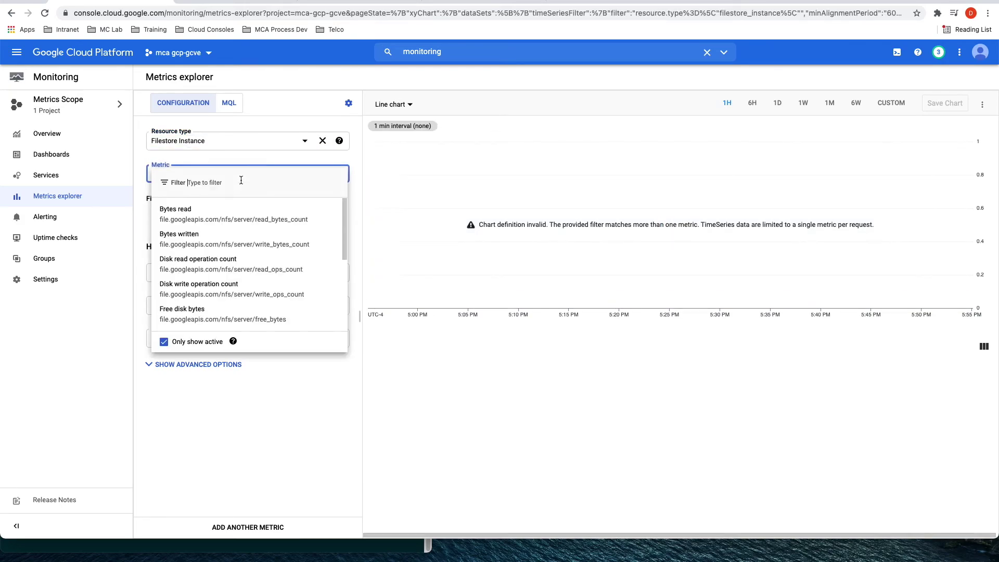
{"action": "scroll", "coordinate": [250, 228], "scroll_direction": "down", "scroll_amount": 1}
{"action": "scroll", "coordinate": [242, 221], "scroll_direction": "up", "scroll_amount": 1}
{"action": "scroll", "coordinate": [244, 240], "scroll_direction": "down", "scroll_amount": 3}
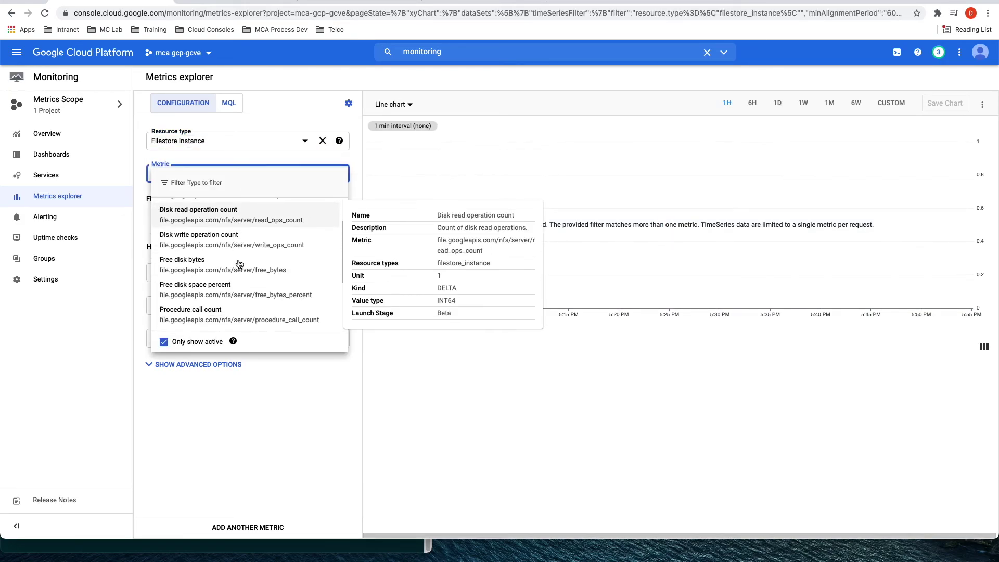
{"action": "scroll", "coordinate": [244, 255], "scroll_direction": "down", "scroll_amount": 4}
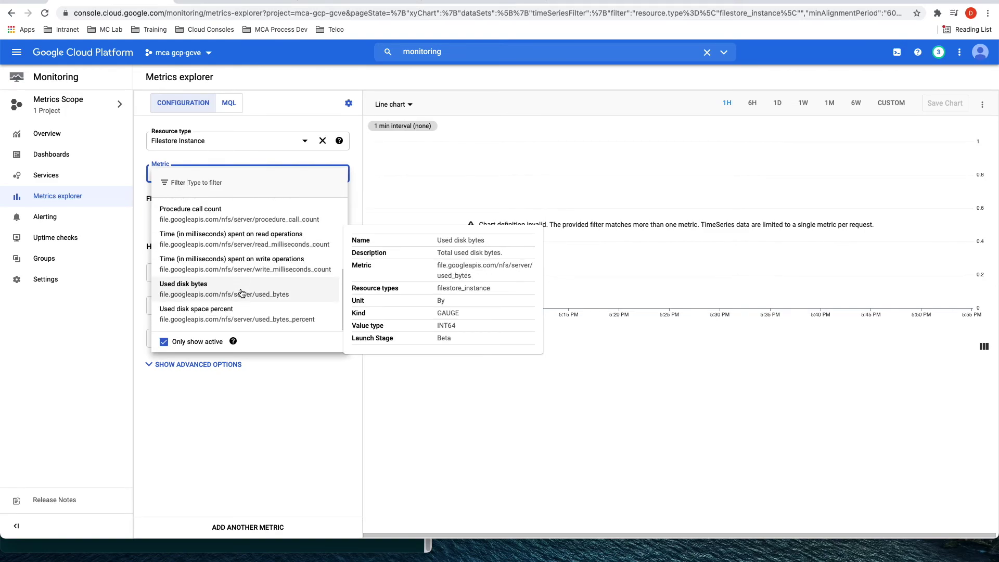
{"action": "left_click", "coordinate": [242, 293]}
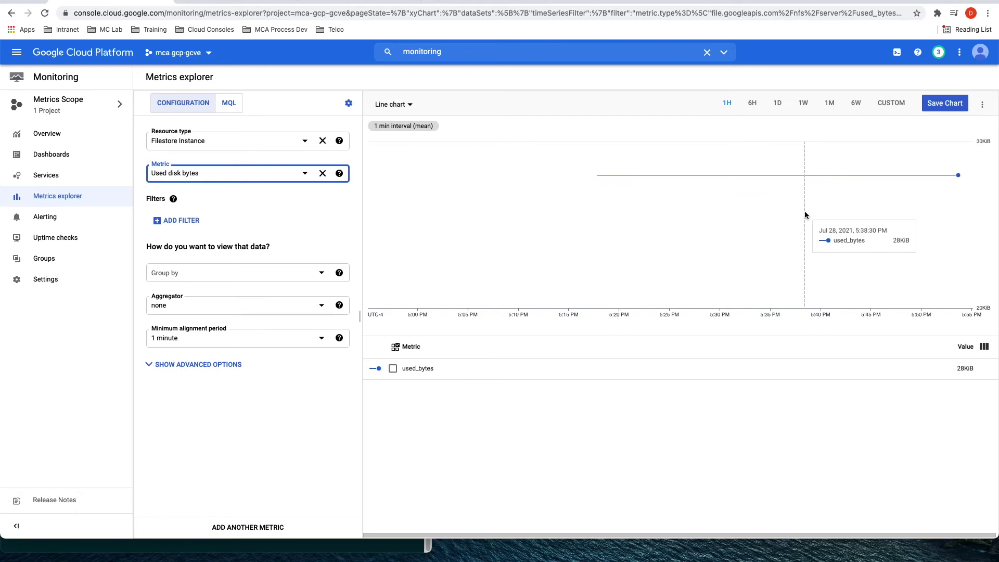
Step: In the terminal, rerun the 500M dd write with the output files testfile2 and testfile3 on the share
{"action": "key", "text": "super+Tab"}
{"action": "type", "text": "2"}
{"action": "key", "text": "Return"}
{"action": "key", "text": "Up"}
{"action": "key", "text": "Left"}
{"action": "key", "text": "Left"}
{"action": "key", "text": "Left"}
{"action": "key", "text": "Left"}
{"action": "key", "text": "Left"}
{"action": "key", "text": "Left"}
{"action": "key", "text": "Left"}
{"action": "key", "text": "Left"}
{"action": "key", "text": "Left"}
{"action": "key", "text": "Left"}
{"action": "key", "text": "Left"}
{"action": "key", "text": "Left"}
{"action": "key", "text": "Left"}
{"action": "key", "text": "Left"}
{"action": "key", "text": "Left"}
{"action": "key", "text": "Left"}
{"action": "key", "text": "Left"}
{"action": "key", "text": "Left"}
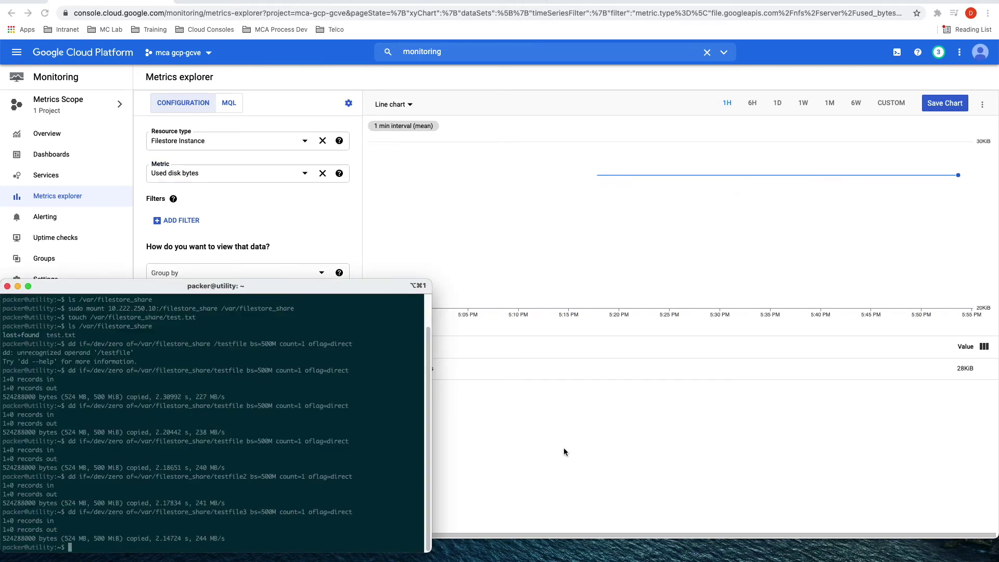
Step: Change the charted Filestore Instance metric to Bytes written in Metrics explorer
{"action": "left_click", "coordinate": [654, 457]}
{"action": "left_click", "coordinate": [242, 178]}
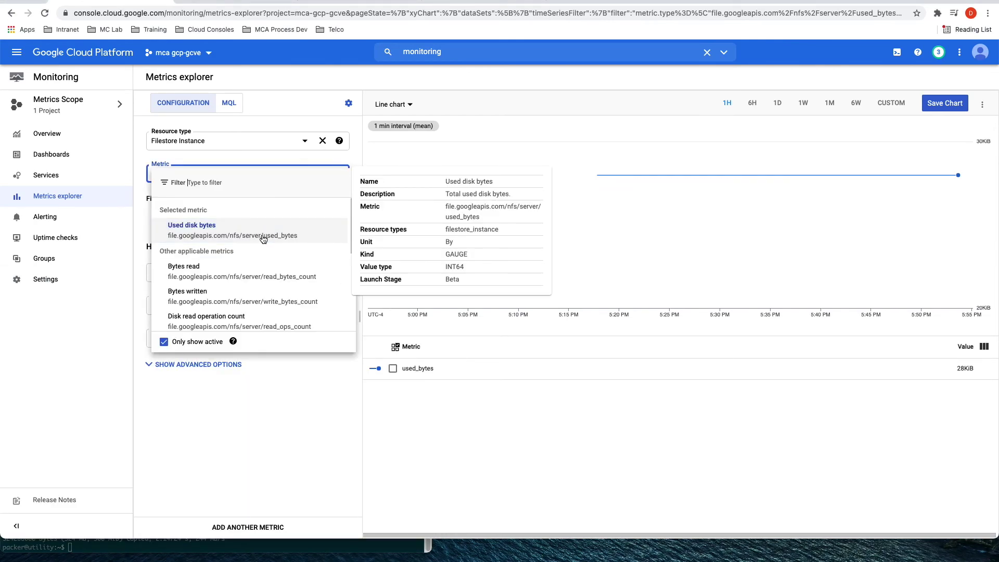
{"action": "left_click", "coordinate": [252, 292]}
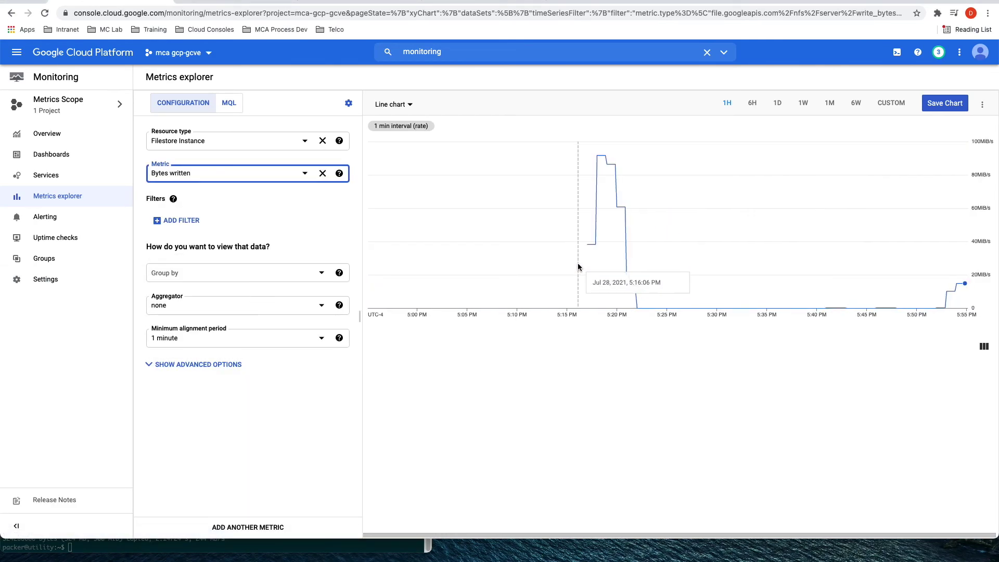